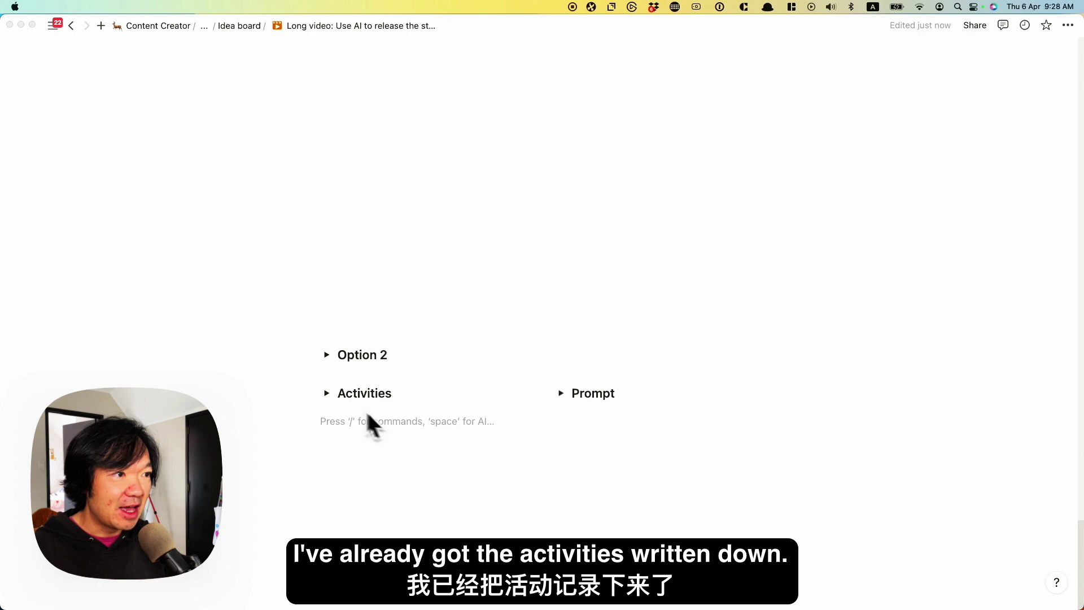
Step: Copy the daily routine paragraph from the Activities toggle and paste it below the toggles
left_click(327, 393)
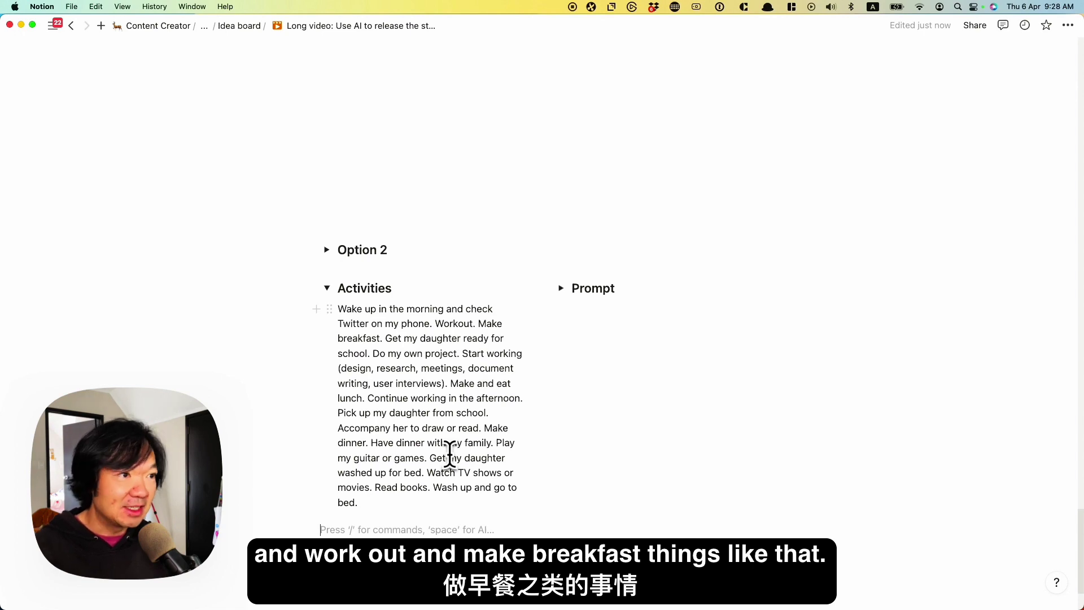
left_click_drag(337, 309, 387, 416)
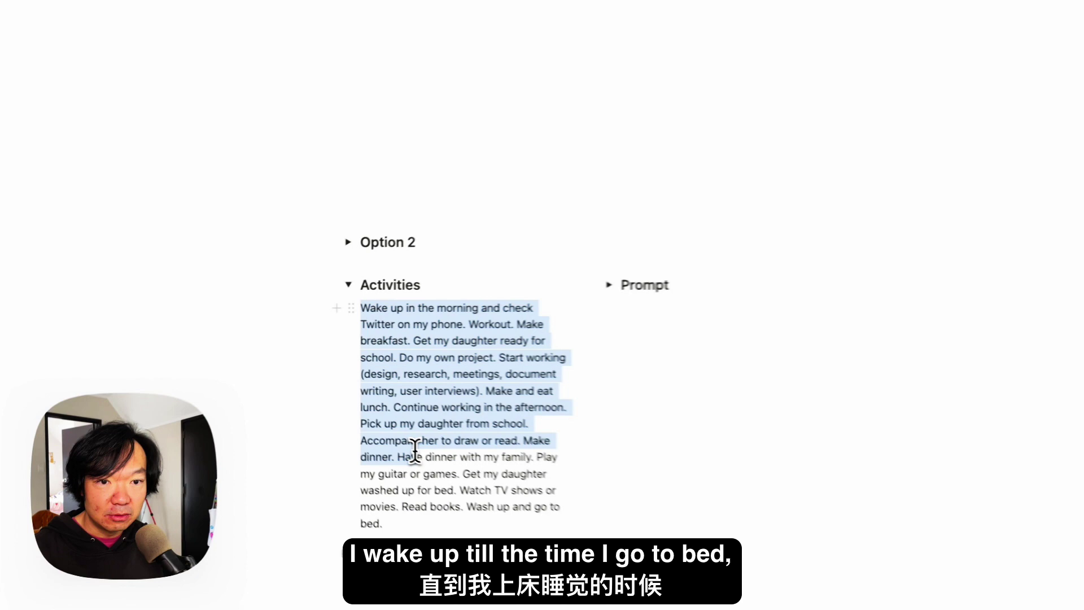
mouse_move(637, 531)
left_mouse_down()
mouse_move(381, 480)
mouse_move(378, 494)
left_mouse_up()
key("super+c")
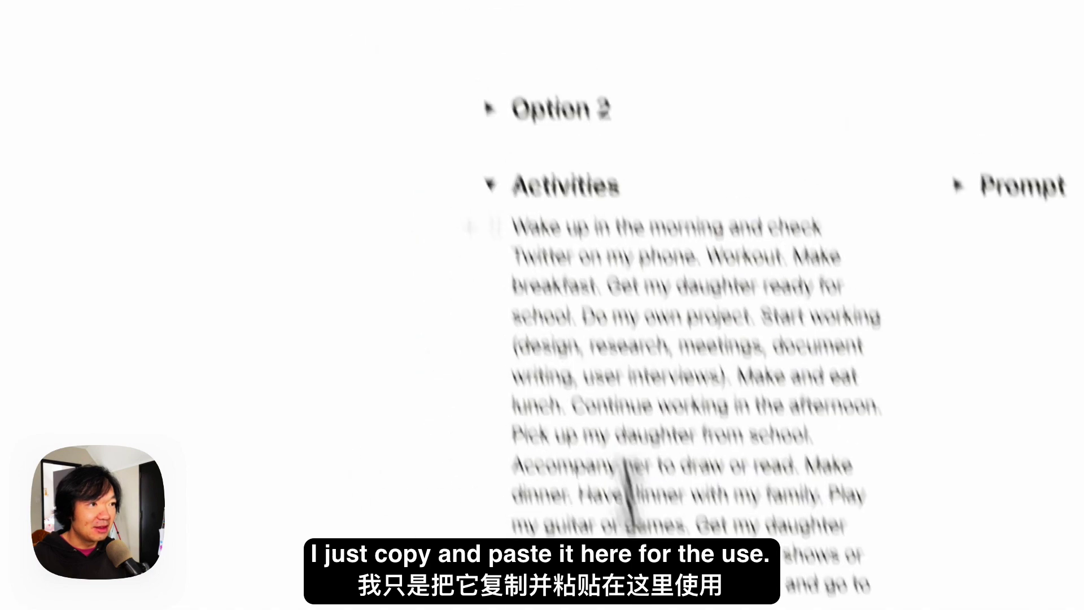
left_click(534, 284)
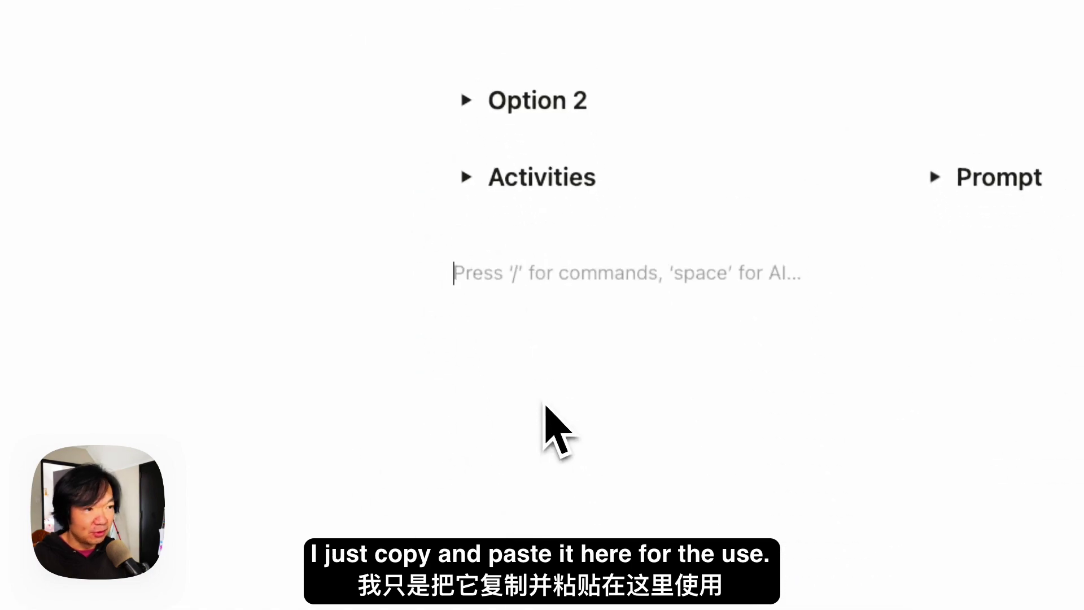
key("super+v")
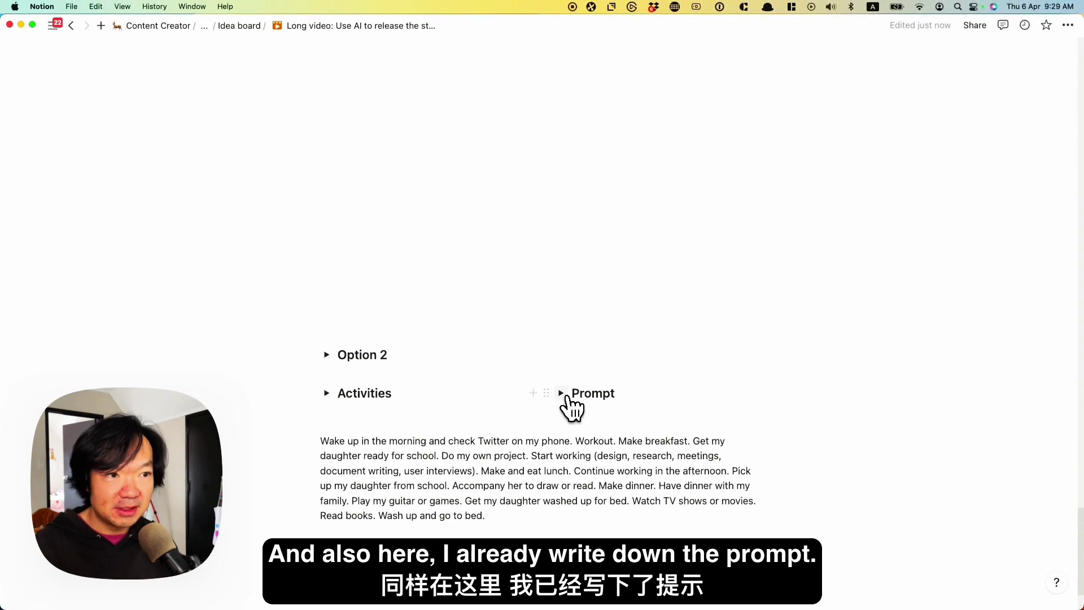
Step: Ask Notion AI, using the first saved prompt, to turn the schedule paragraph into a Time/Activity table
left_click(563, 394)
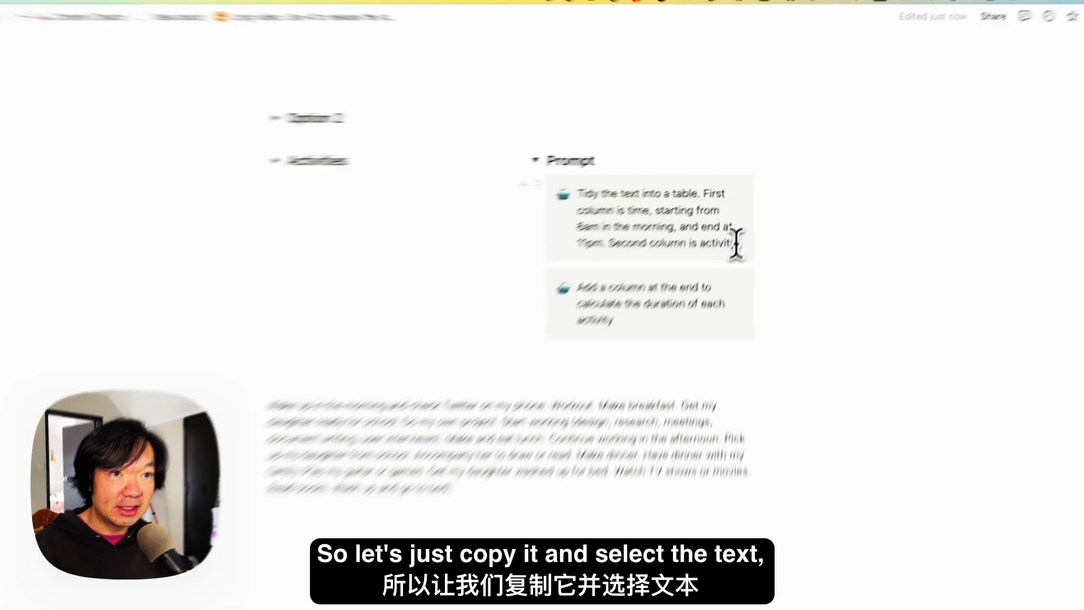
left_click_drag(741, 229, 600, 185)
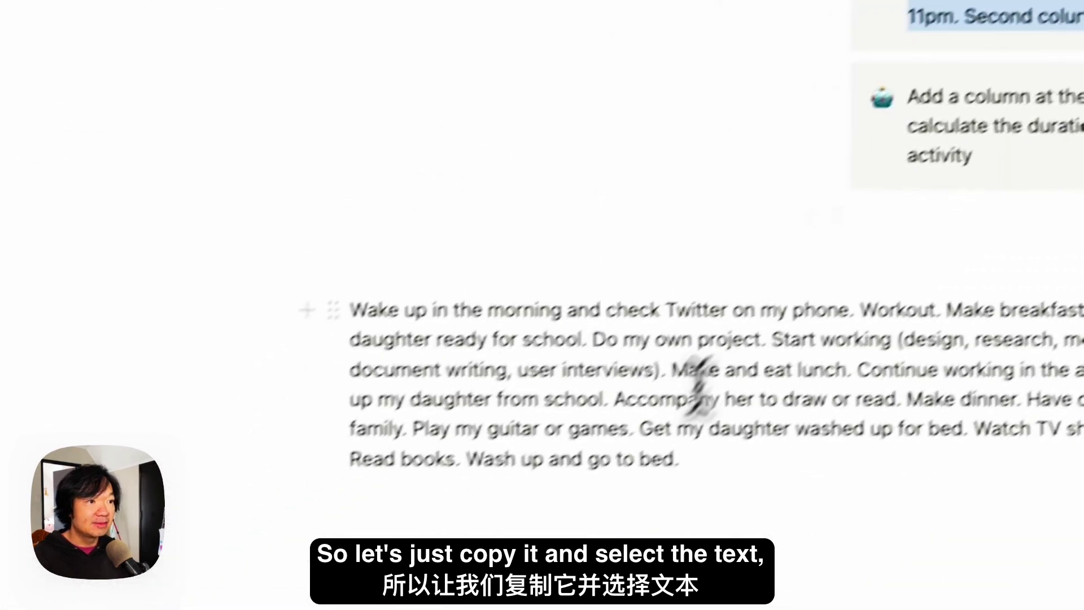
triple_click(688, 378)
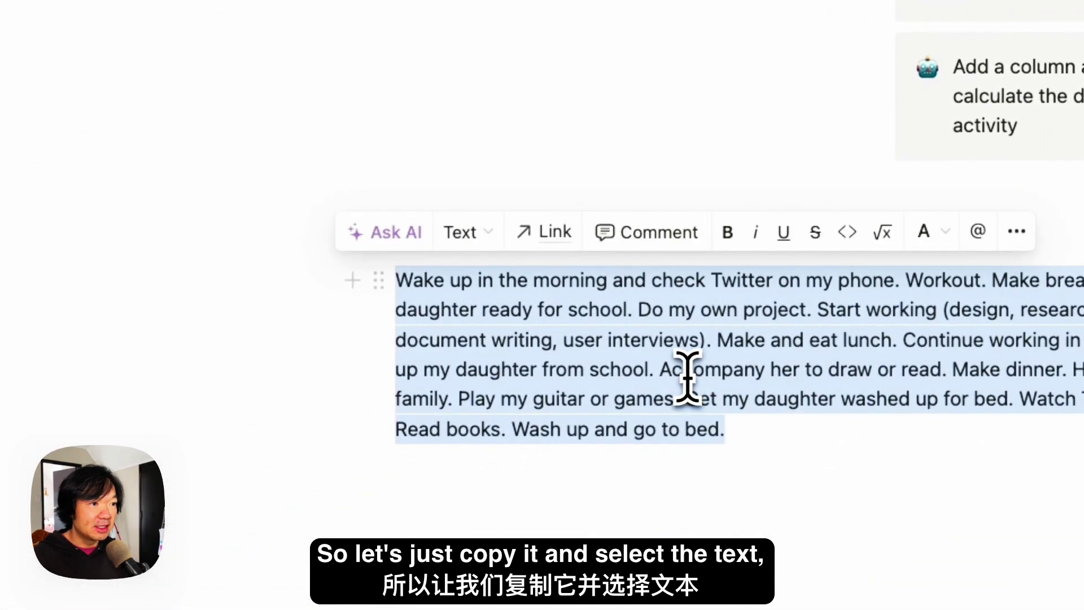
left_click(396, 233)
type("Tidy the text into a table. First column is time, starting from 6am in the morning, and end at 11pm. Second column is activity.")
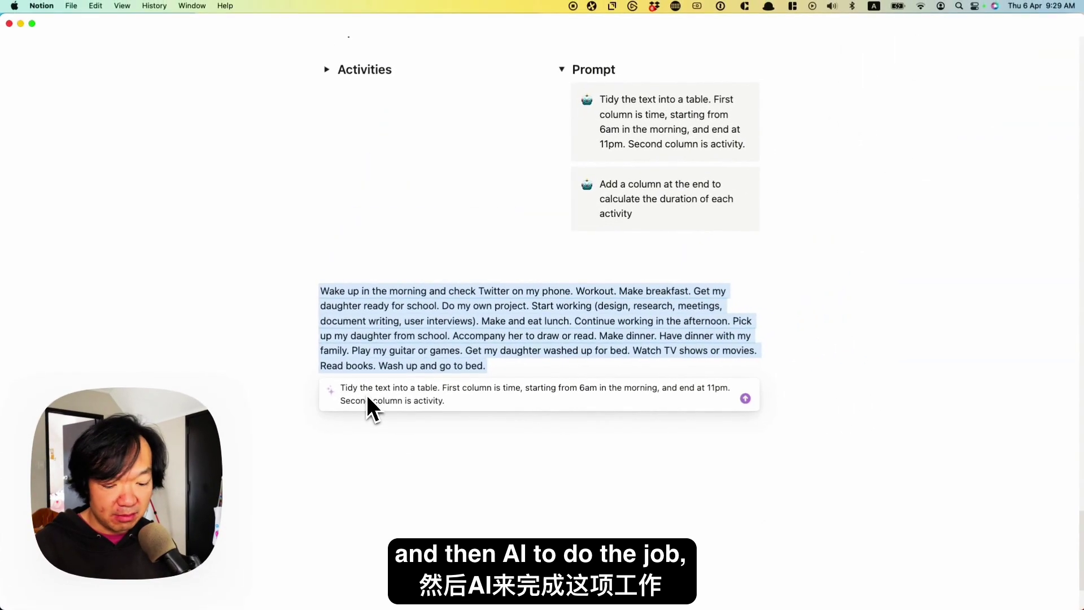
key("Return")
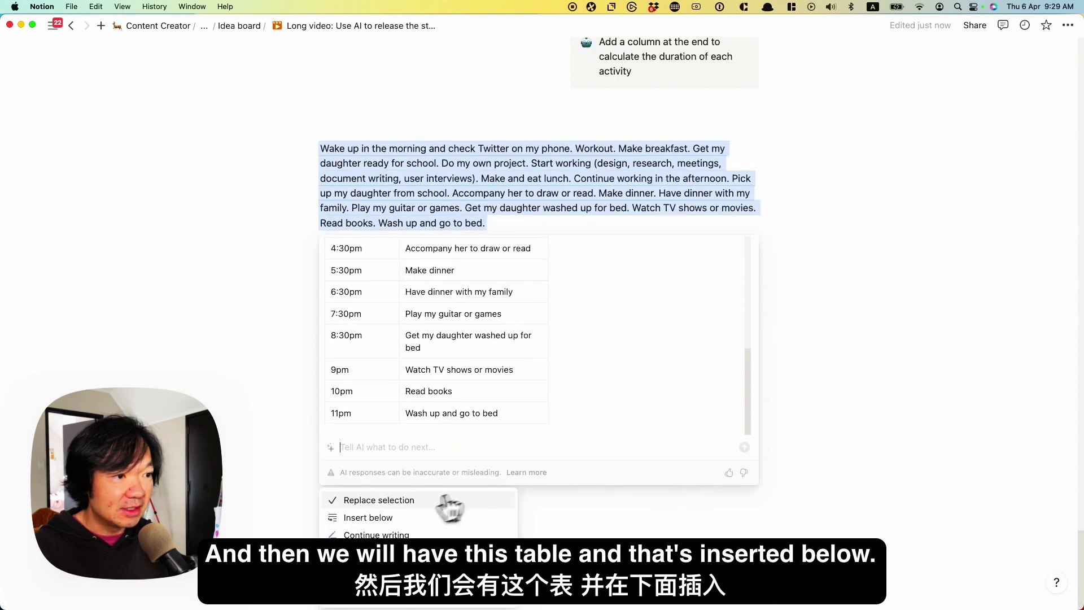
Step: Insert the AI table below the paragraph, changing 7:30am to 7:20am and 8am to 8:10am
left_click(399, 516)
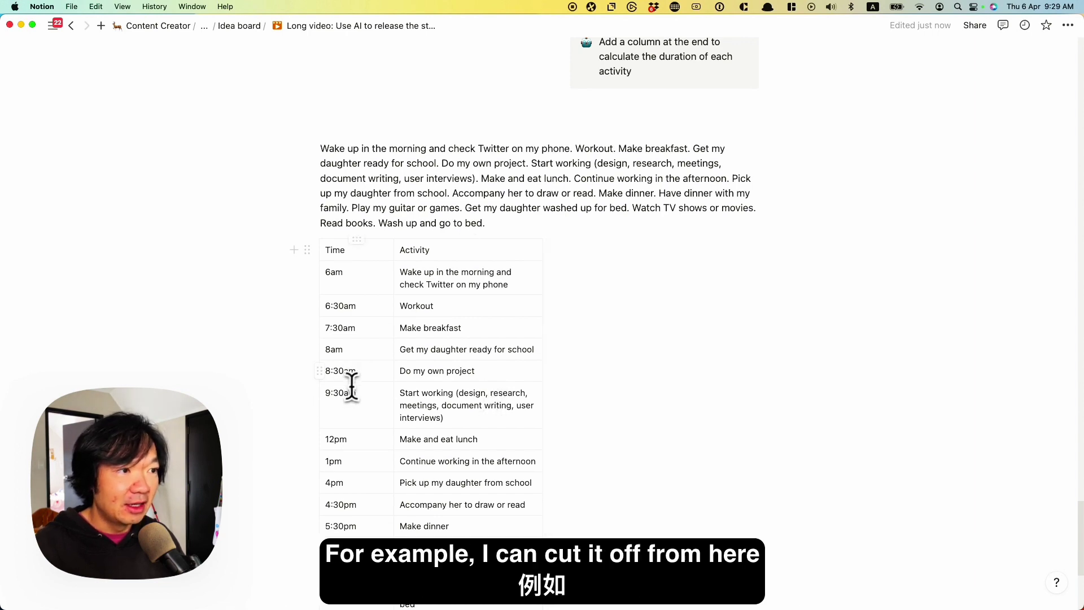
left_click_drag(337, 371, 343, 370)
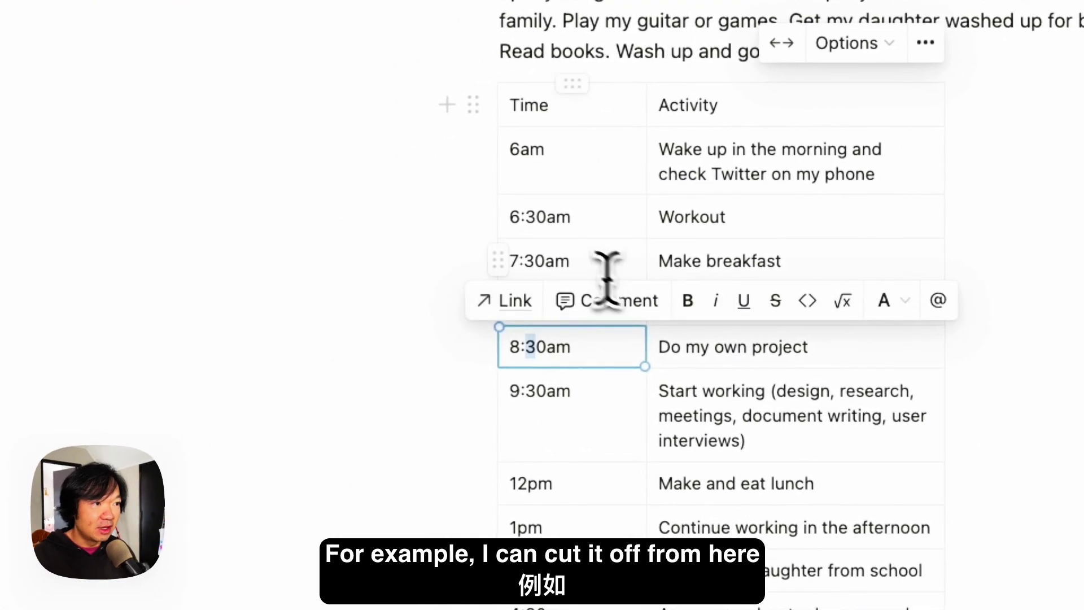
left_click(530, 261)
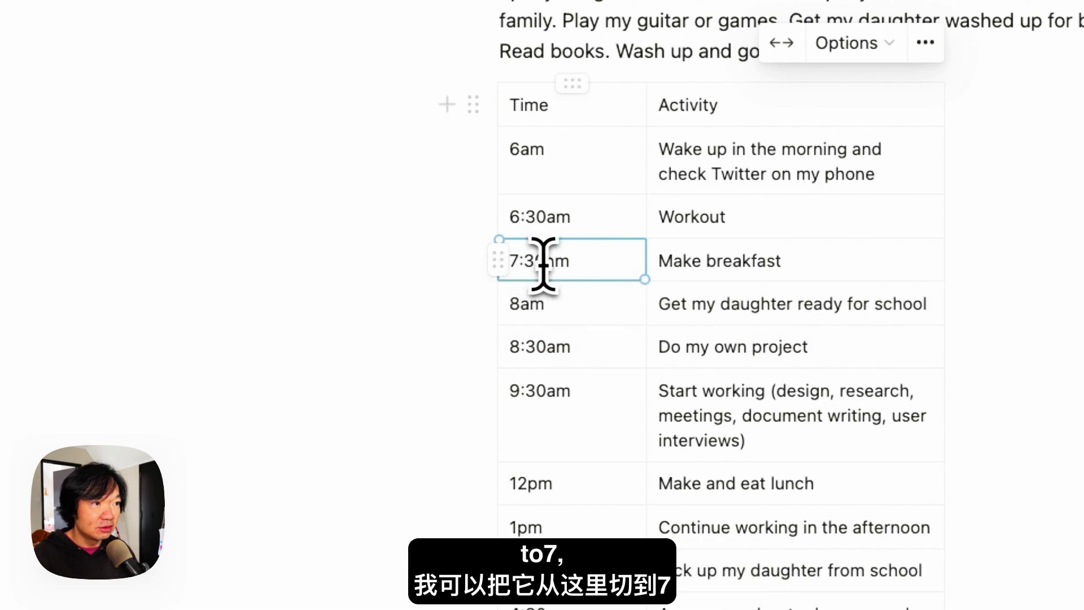
left_click_drag(524, 261, 533, 261)
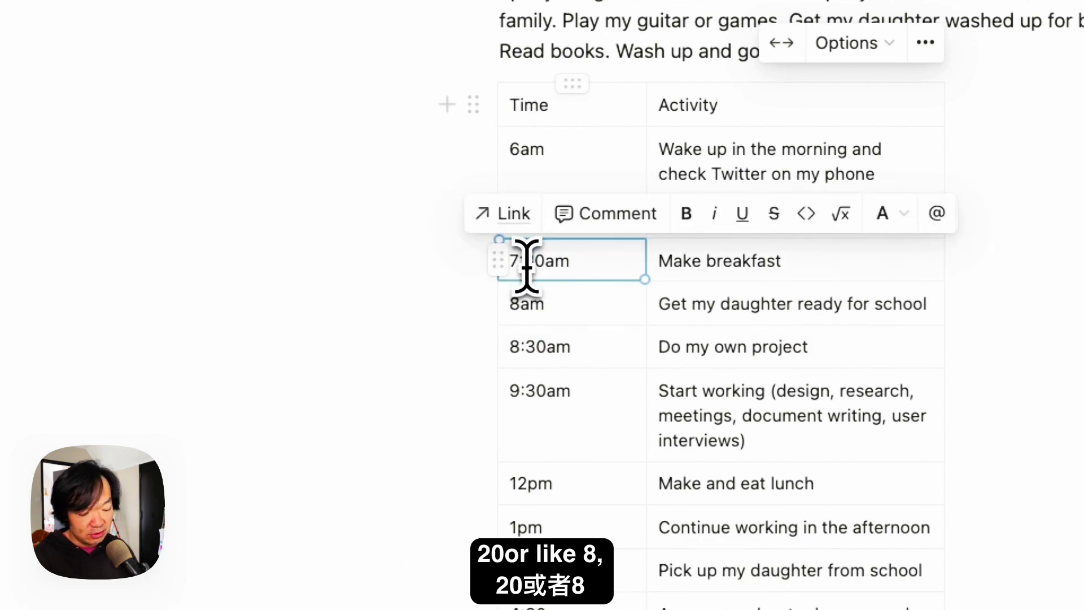
type("2")
left_click(562, 305)
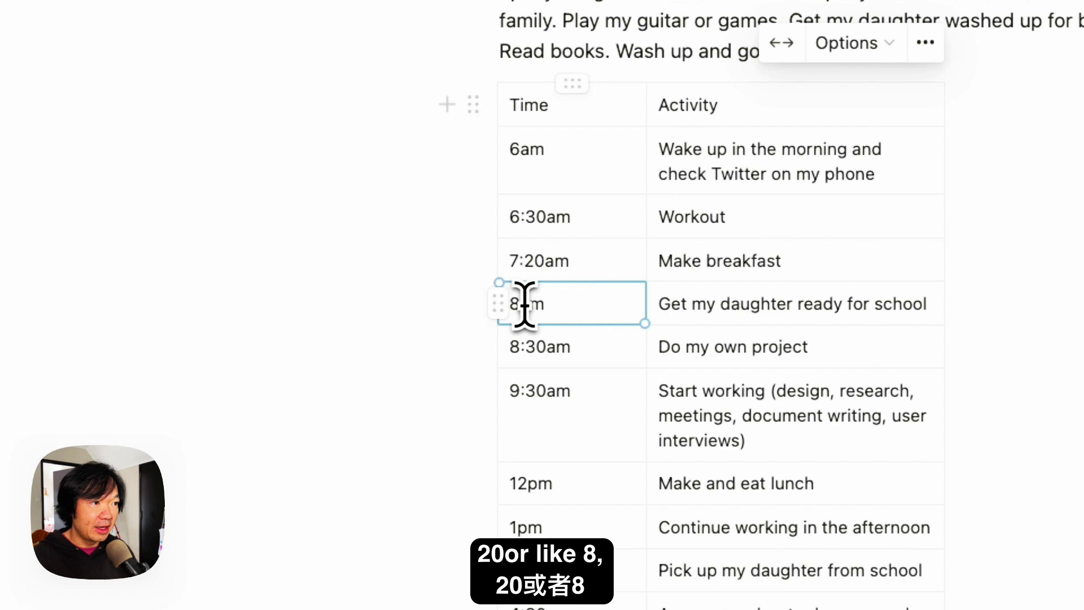
key("Left")
key("Left")
type("10")
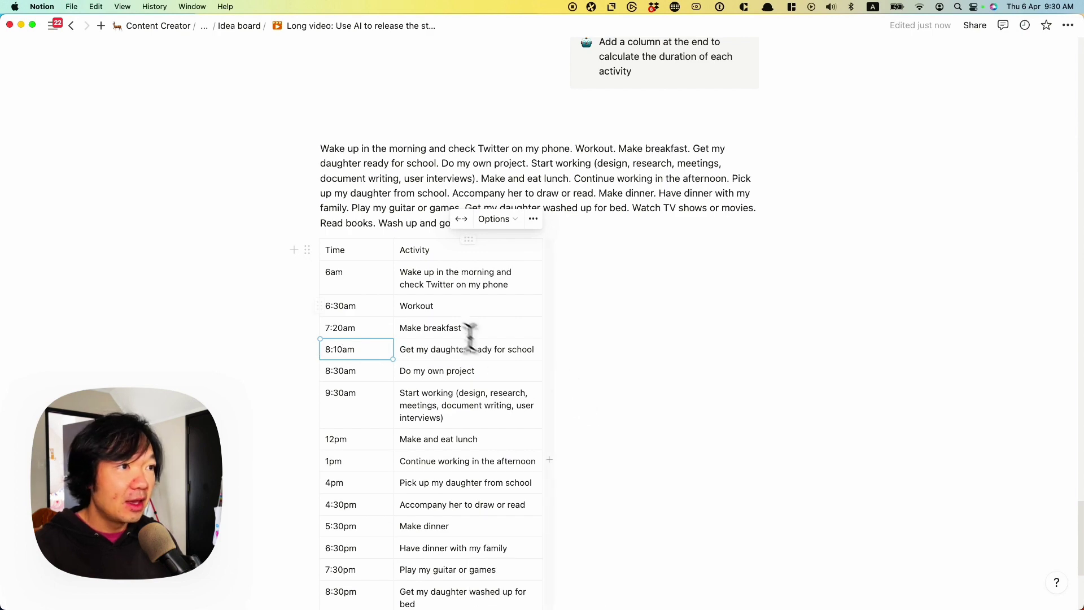
Step: Copy the second saved prompt, which asks for activity durations
scroll(660, 299, "up", 1)
scroll(662, 296, "up", 3)
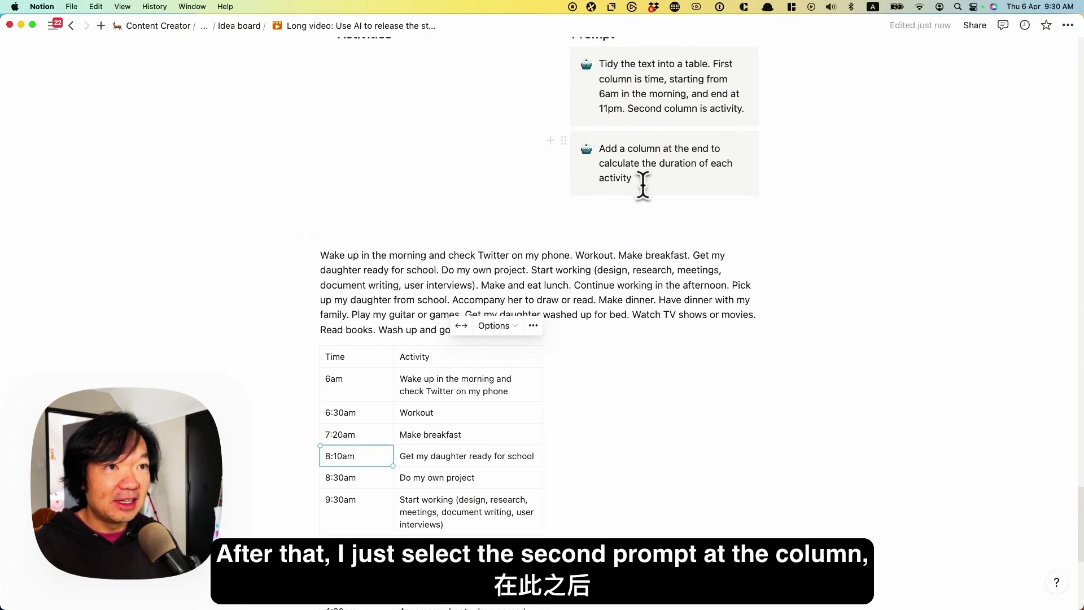
triple_click(658, 162)
key("super+c")
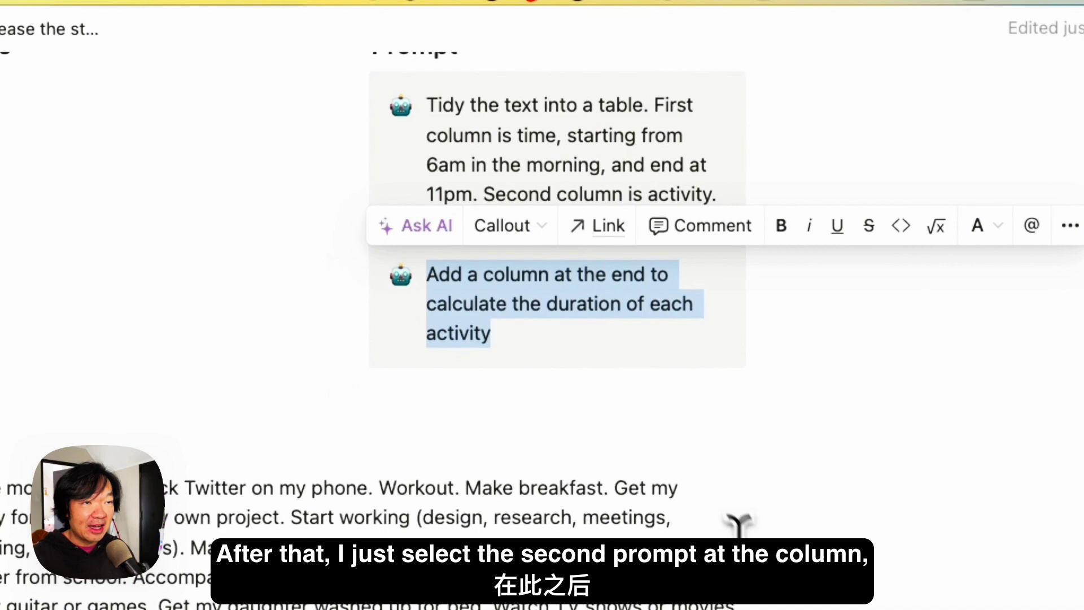
scroll(738, 523, "up", 2)
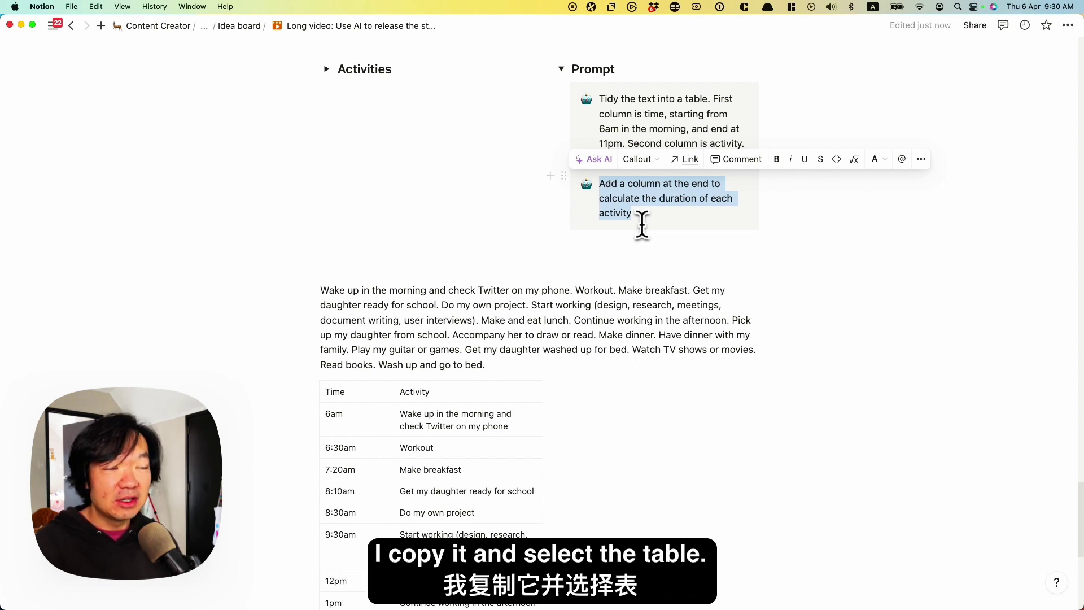
Step: Have AI add a Duration column to the schedule table and insert the result below it
left_click(312, 392)
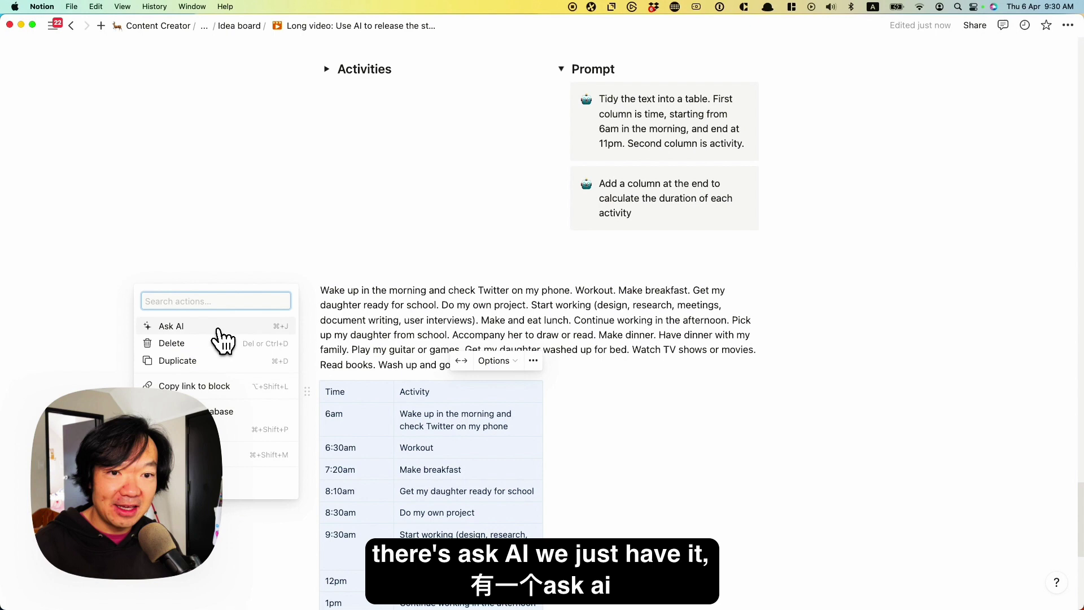
left_click(219, 330)
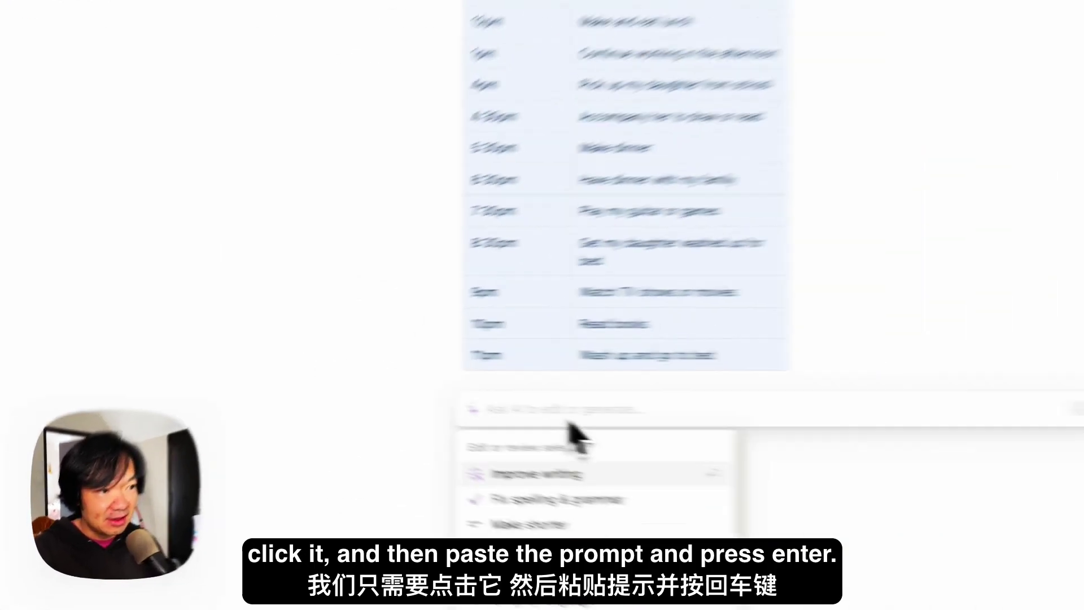
key("super+v")
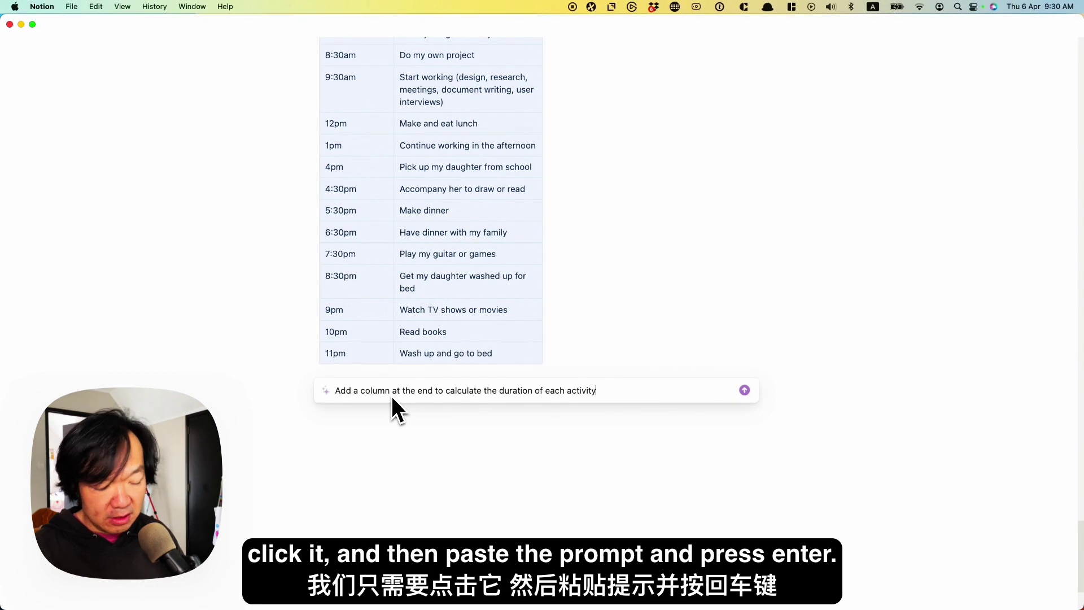
key("Return")
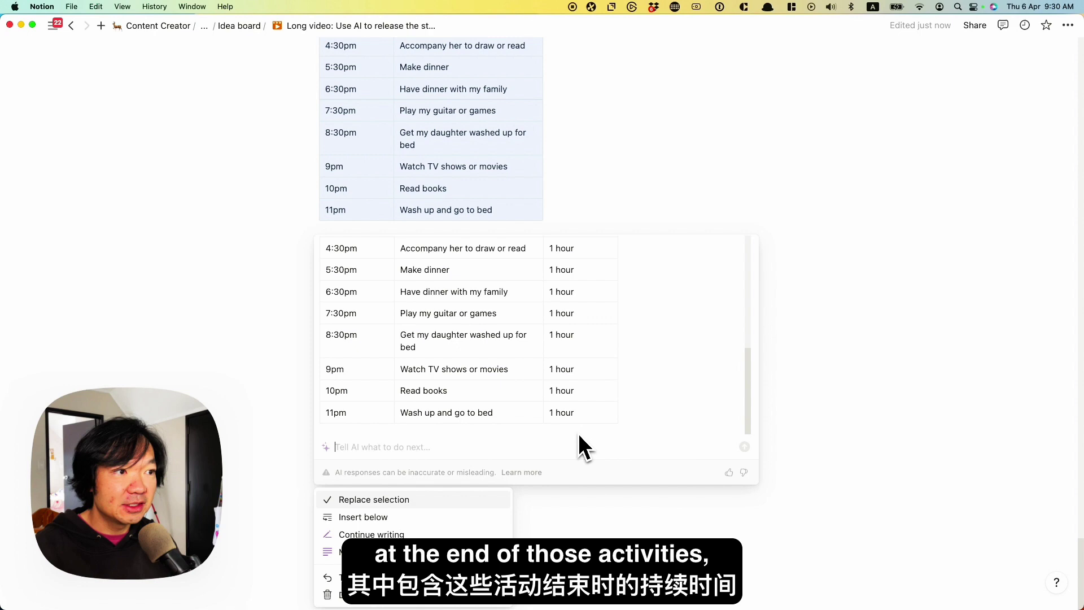
left_click(373, 518)
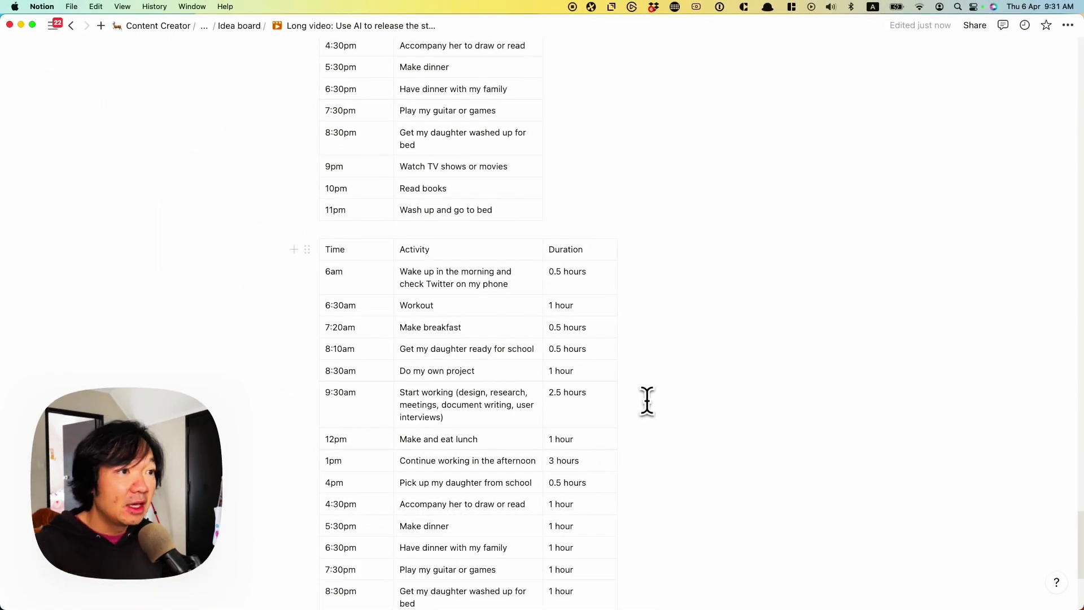
Step: Bold the 6am, 8:30am, 9:30am and 1pm rows of the duration table
left_click(405, 257)
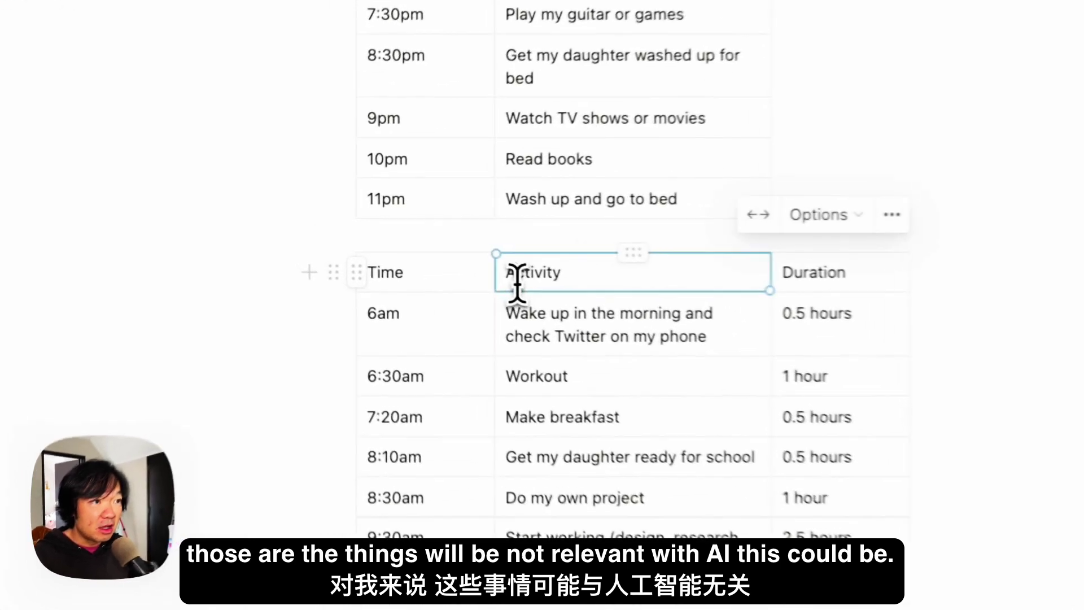
left_click(411, 277)
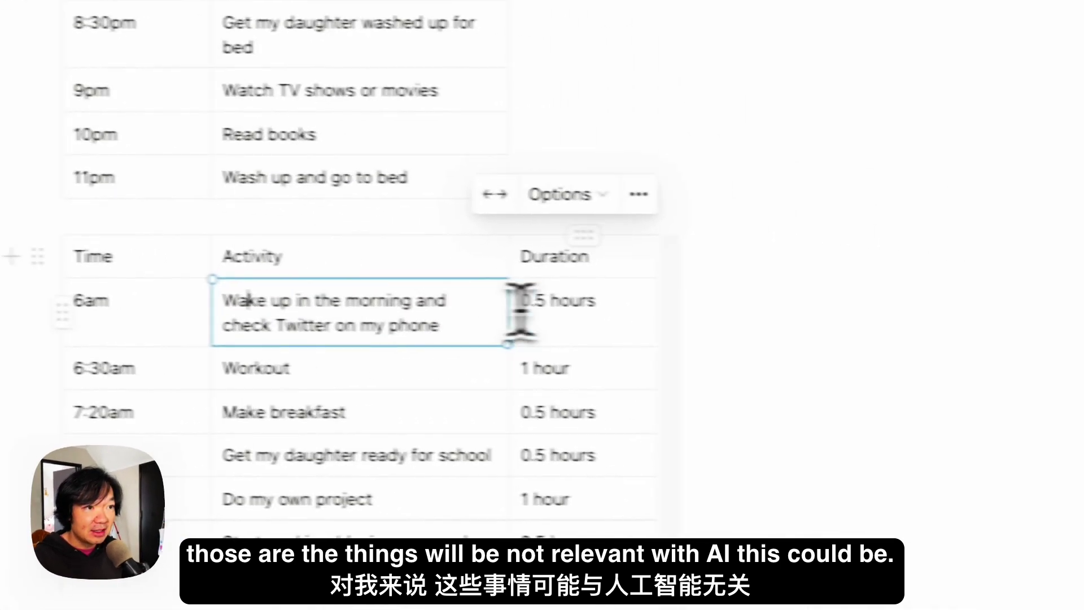
left_click_drag(894, 330, 407, 335)
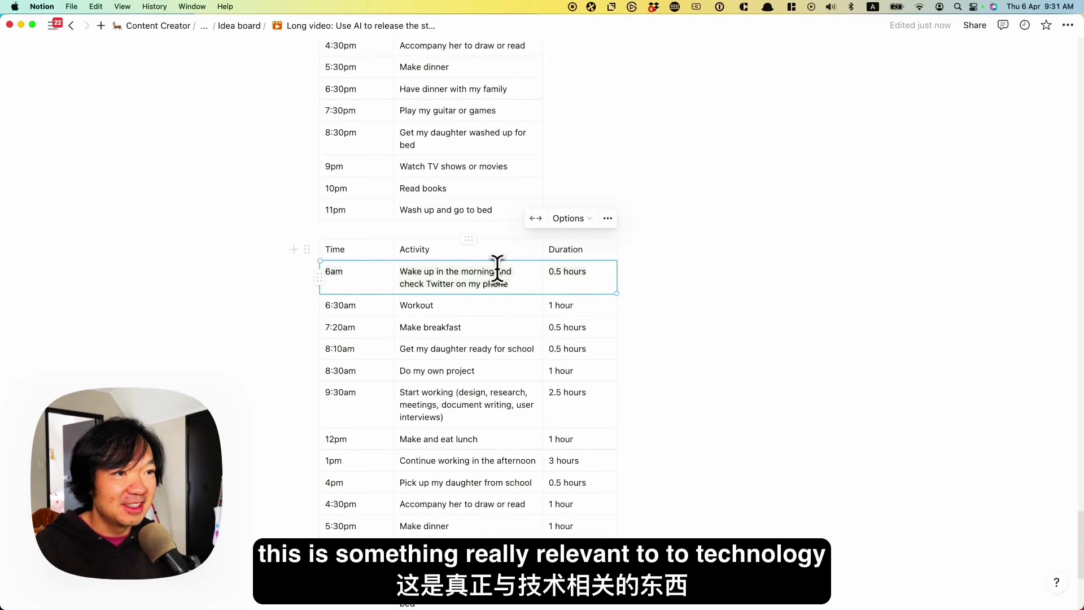
key("super+b")
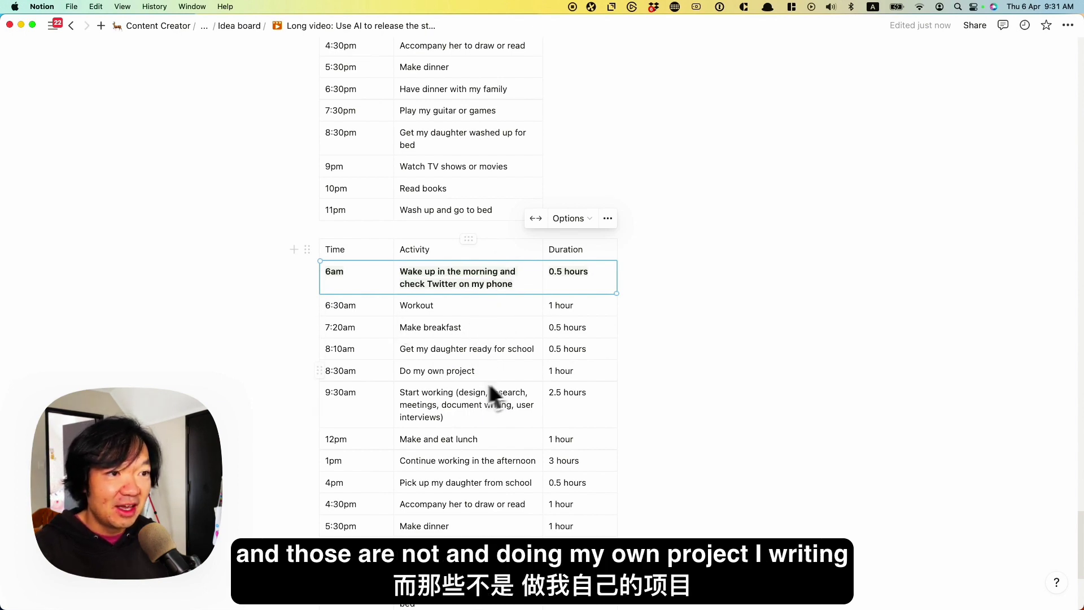
left_click_drag(583, 370, 373, 371)
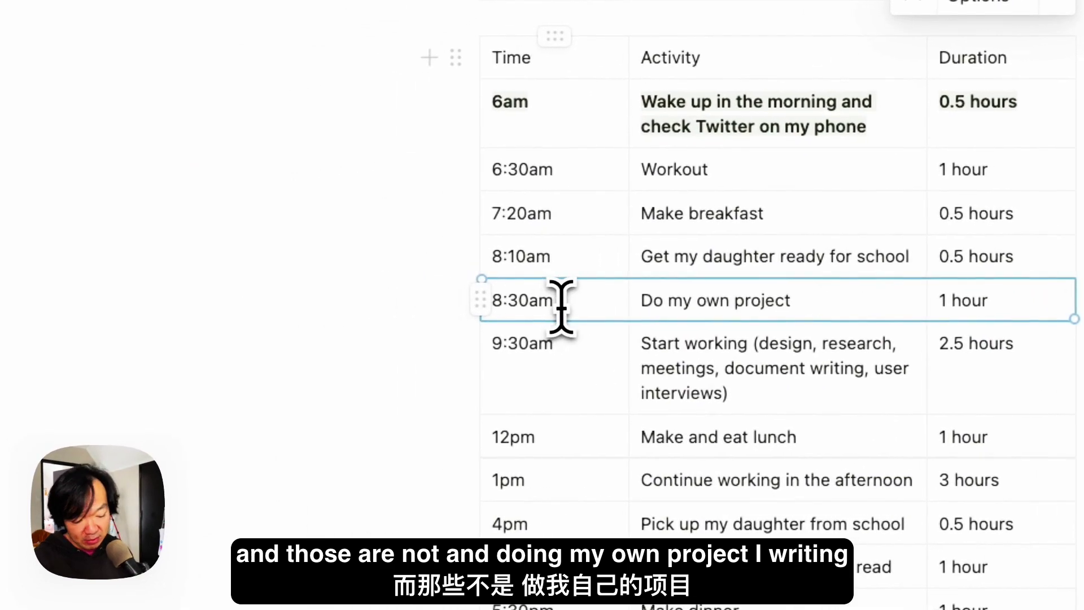
key("super+b")
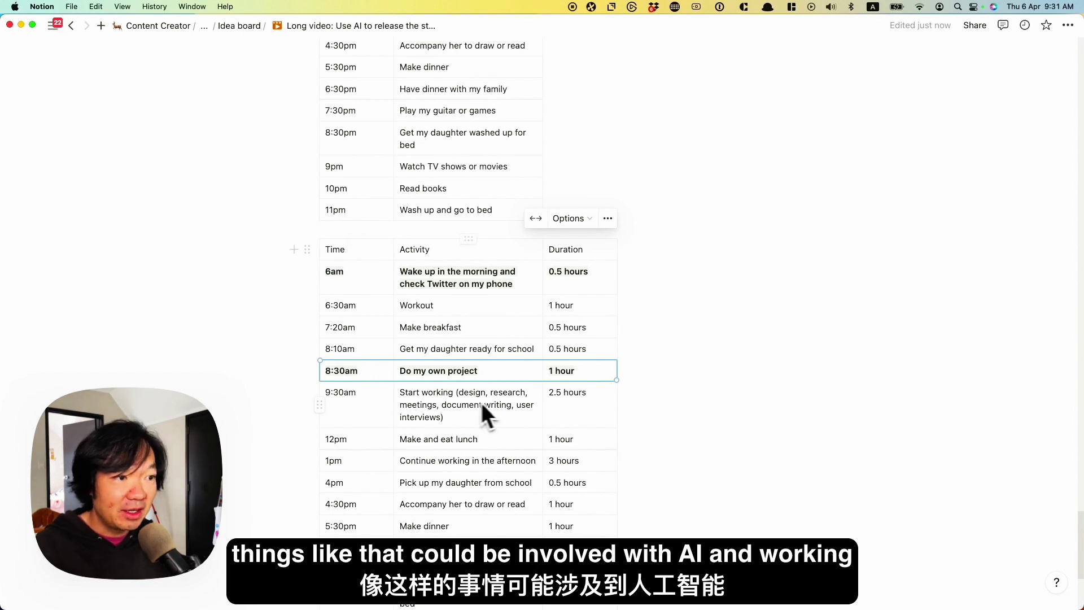
left_click_drag(381, 414, 515, 415)
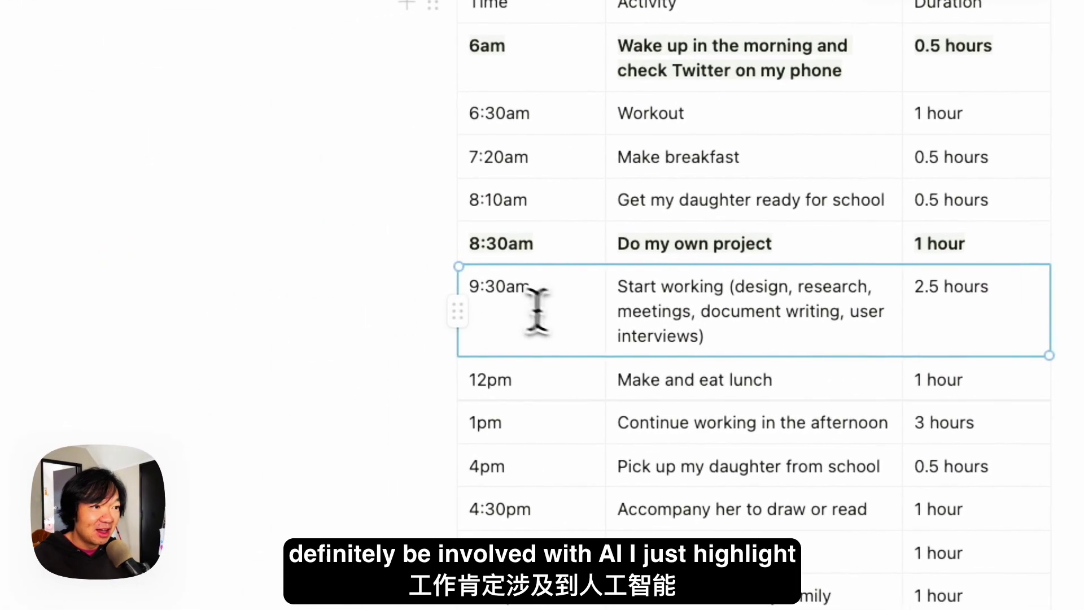
key("super+b")
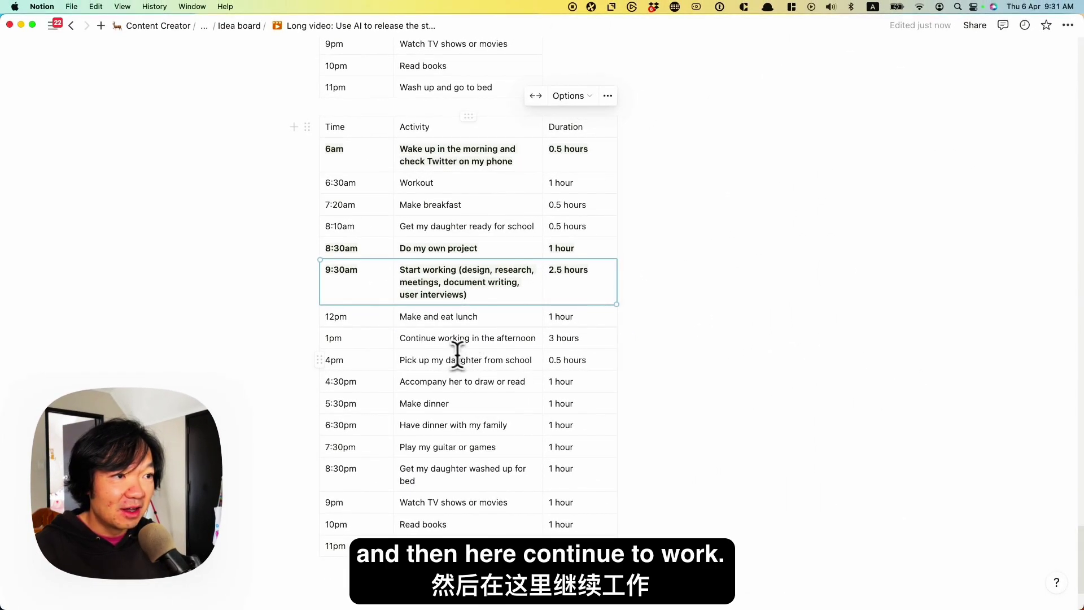
left_click_drag(595, 338, 363, 339)
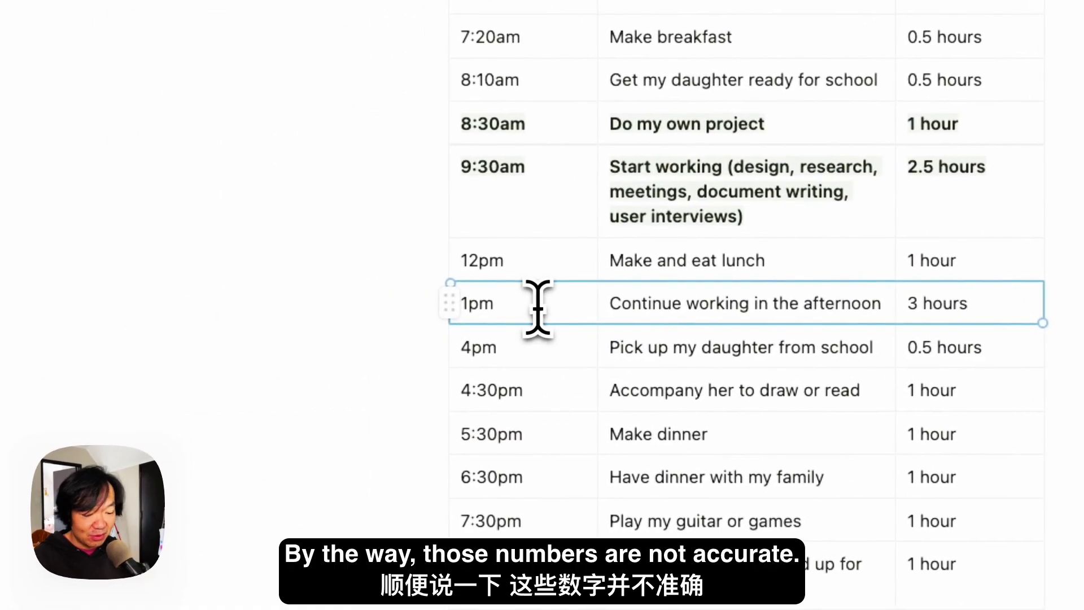
key("ctrl+b")
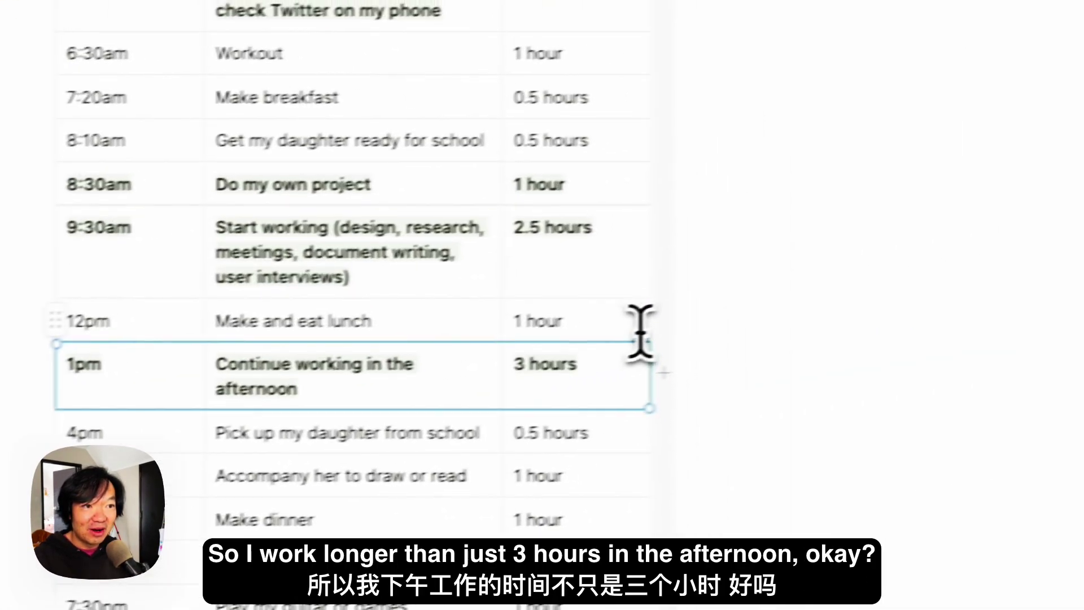
Step: Widen the Duration and Activity columns and bold the 9pm TV shows row
mouse_move(644, 330)
left_mouse_down()
mouse_move(652, 319)
mouse_move(682, 322)
left_mouse_up()
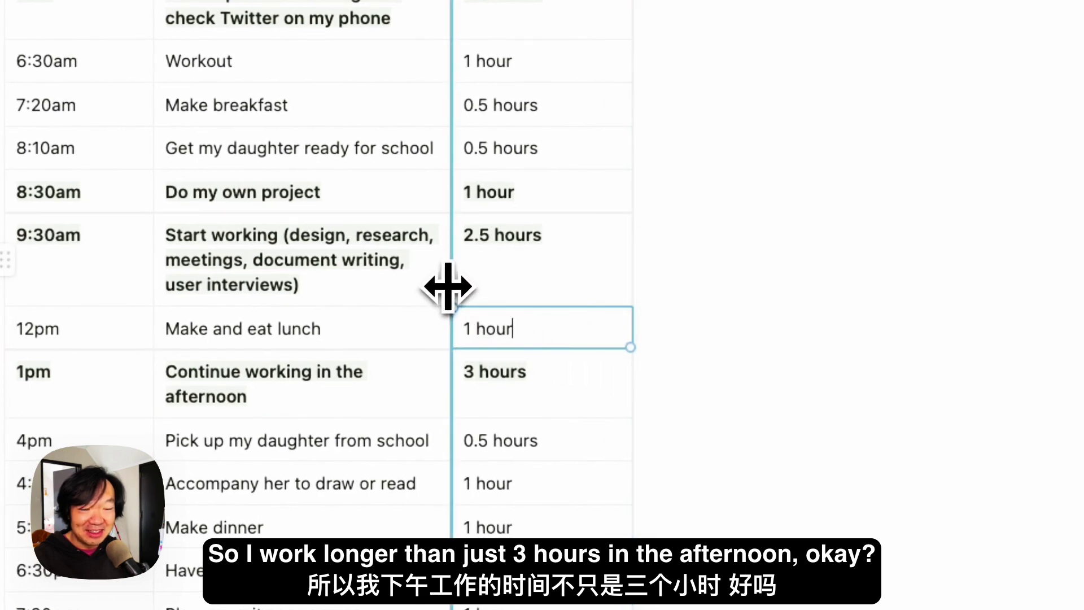
left_click_drag(450, 286, 474, 283)
left_click(474, 283)
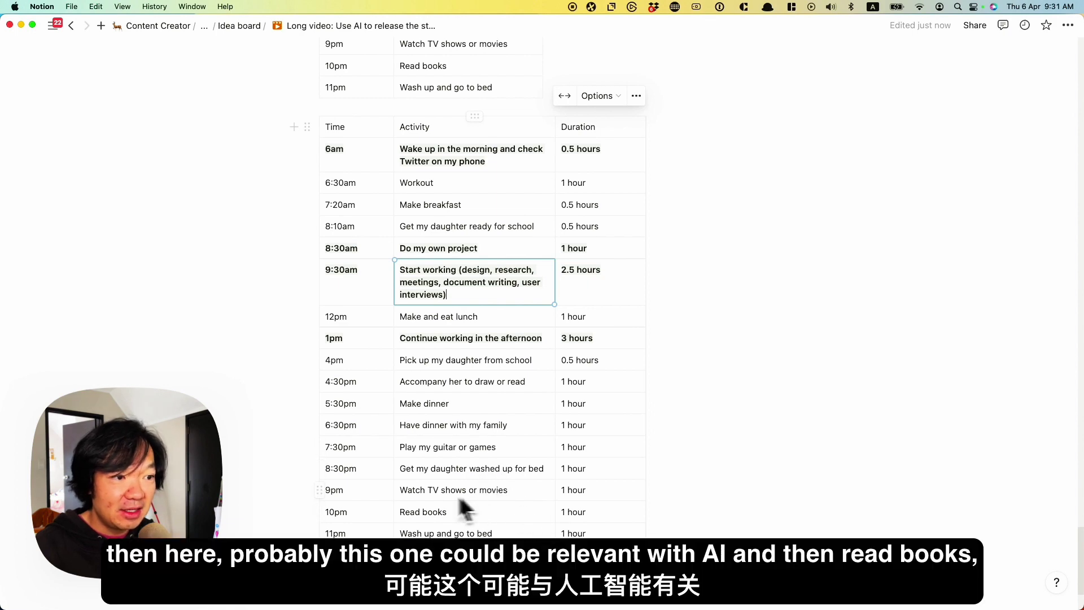
left_click(361, 490)
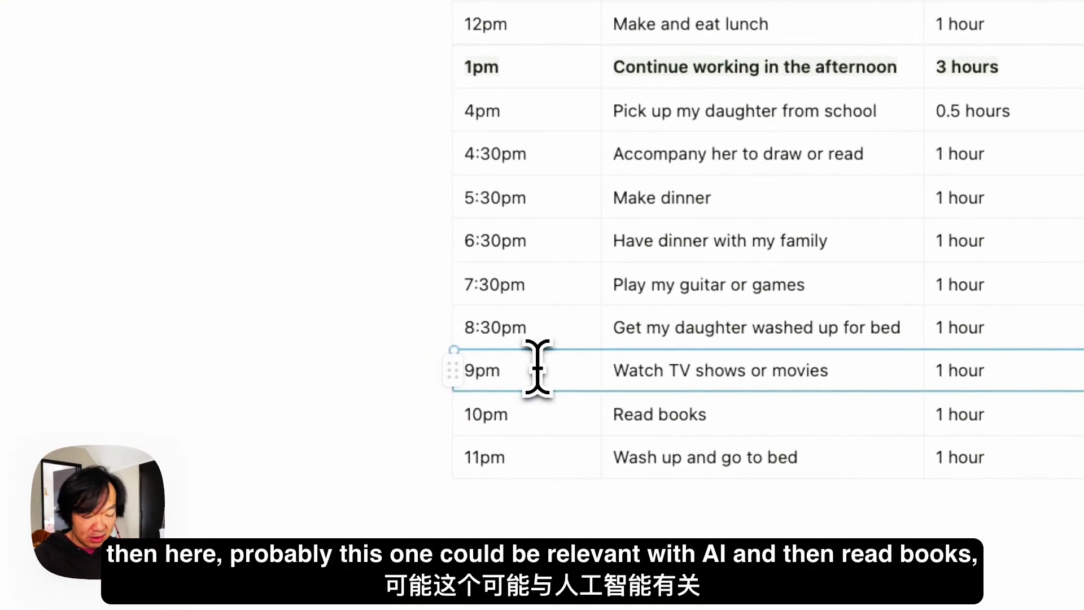
key("ctrl+b")
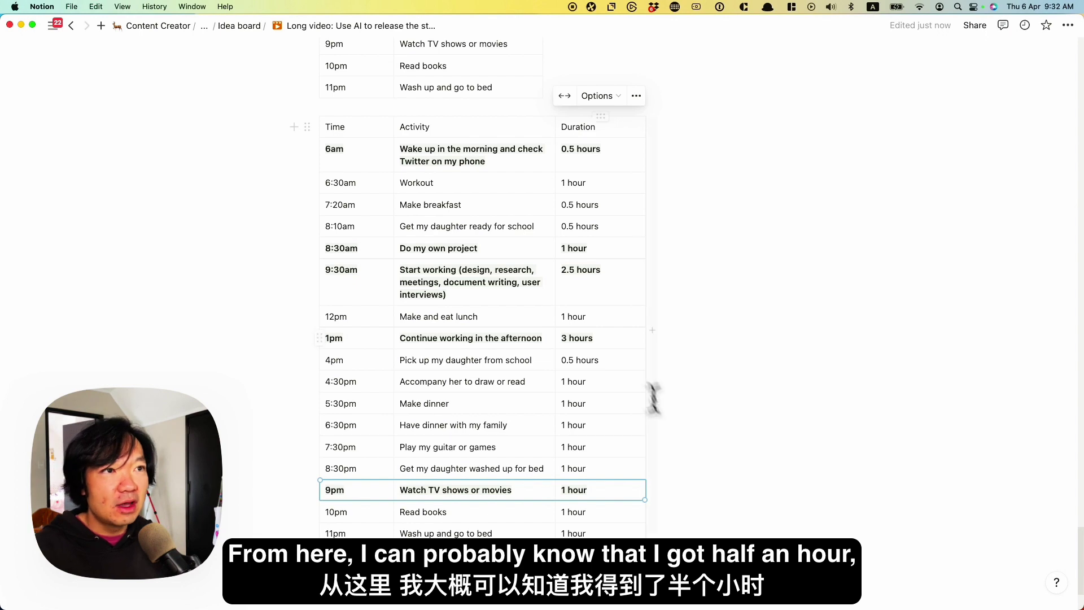
left_click(572, 150)
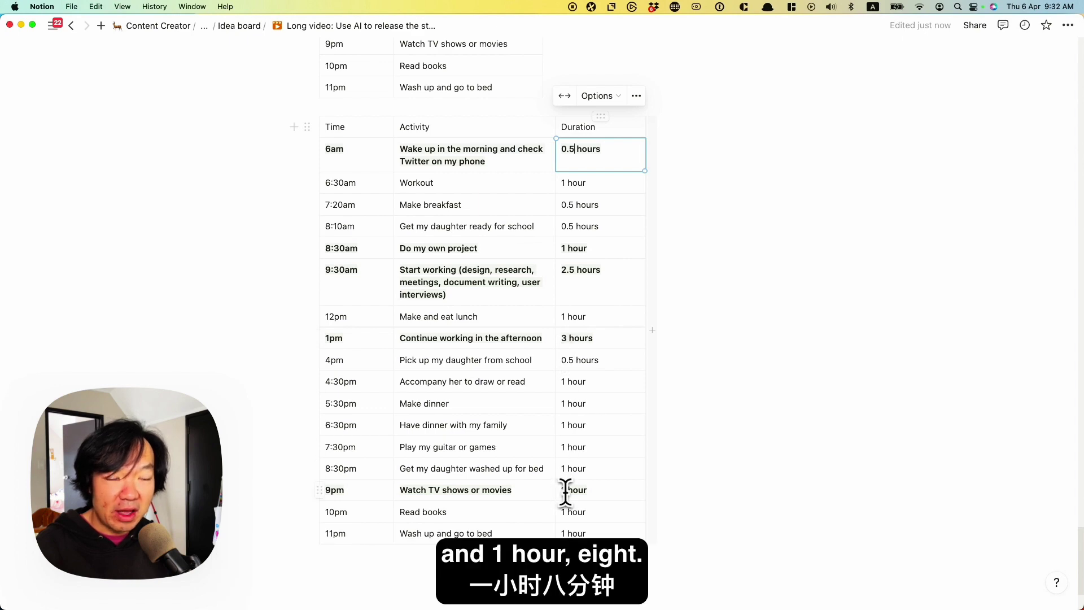
Step: Type the note '8 hours could be with AI' below the schedule table
left_click(455, 565)
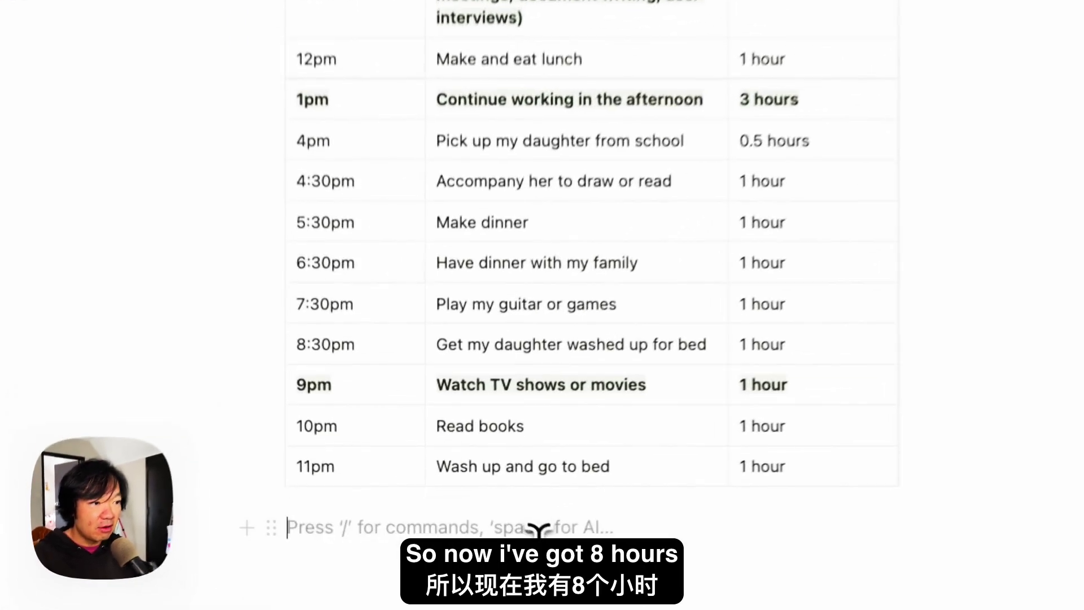
type("8 h")
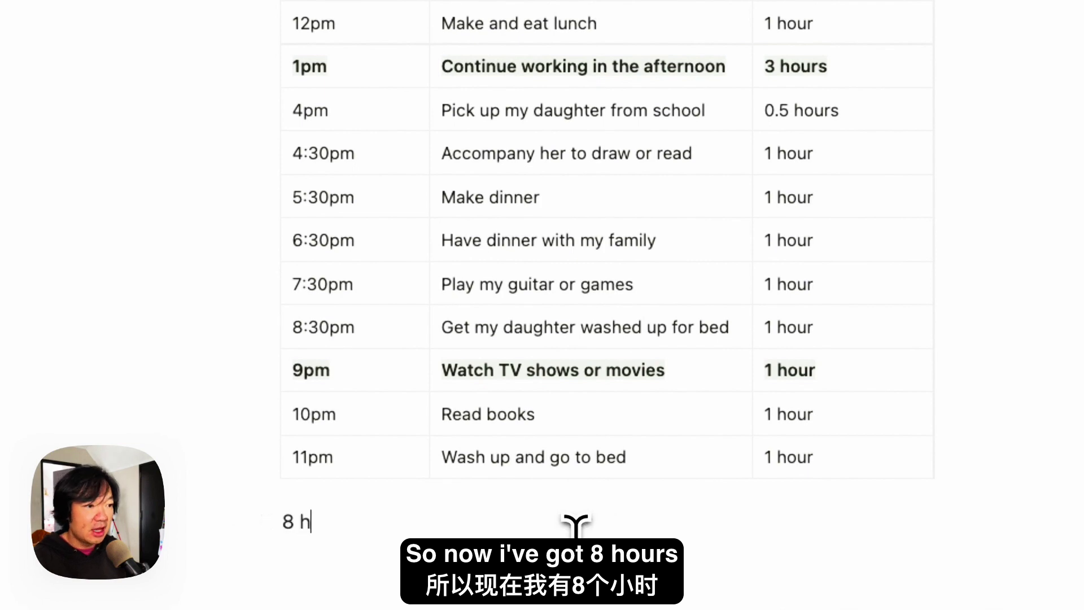
type("ours")
scroll(454, 554, "down", 1)
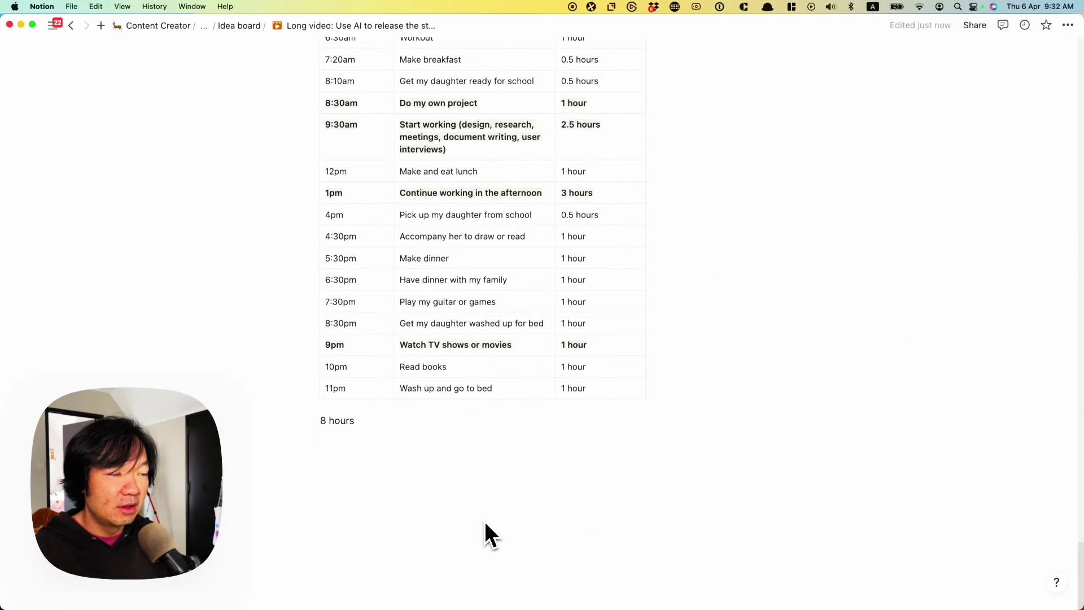
type(" could be with AI")
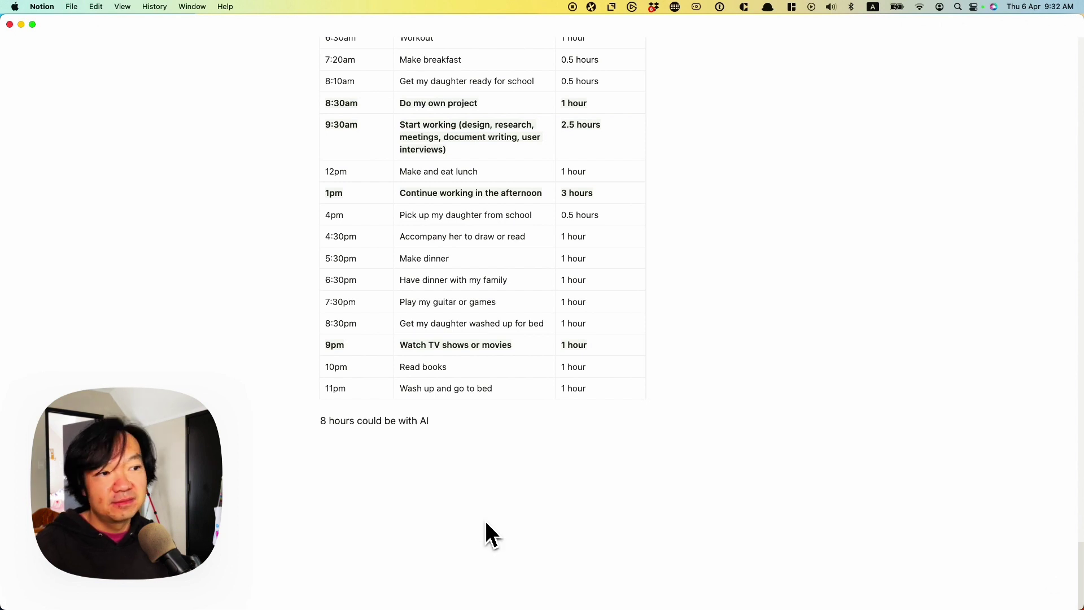
key("BackSpace")
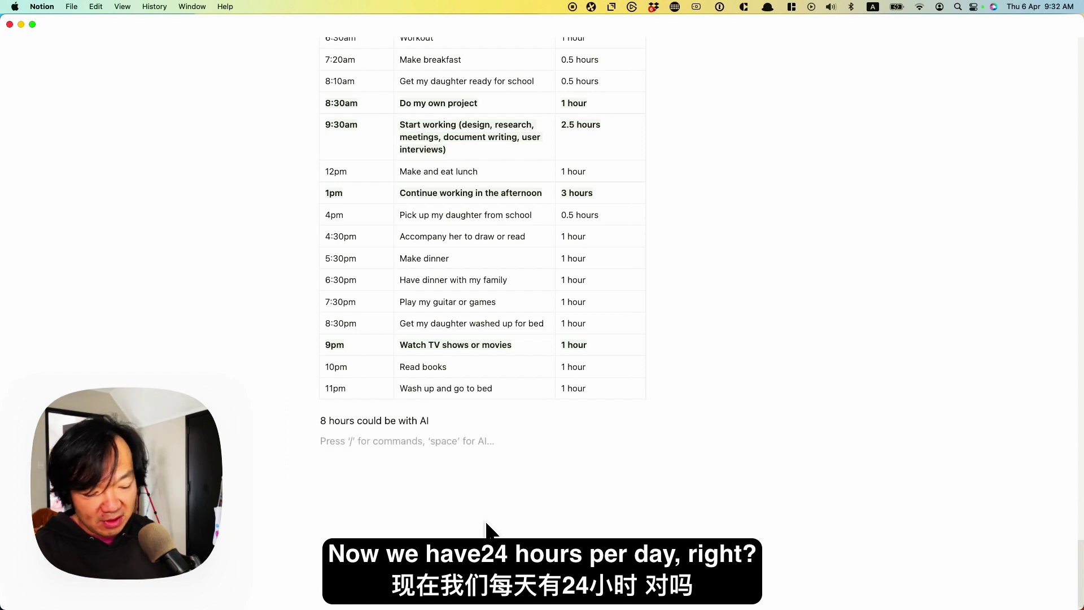
Step: Compute 8/24 in the Alfred calculator and write the note '8/24 = 33%'
type("8/24")
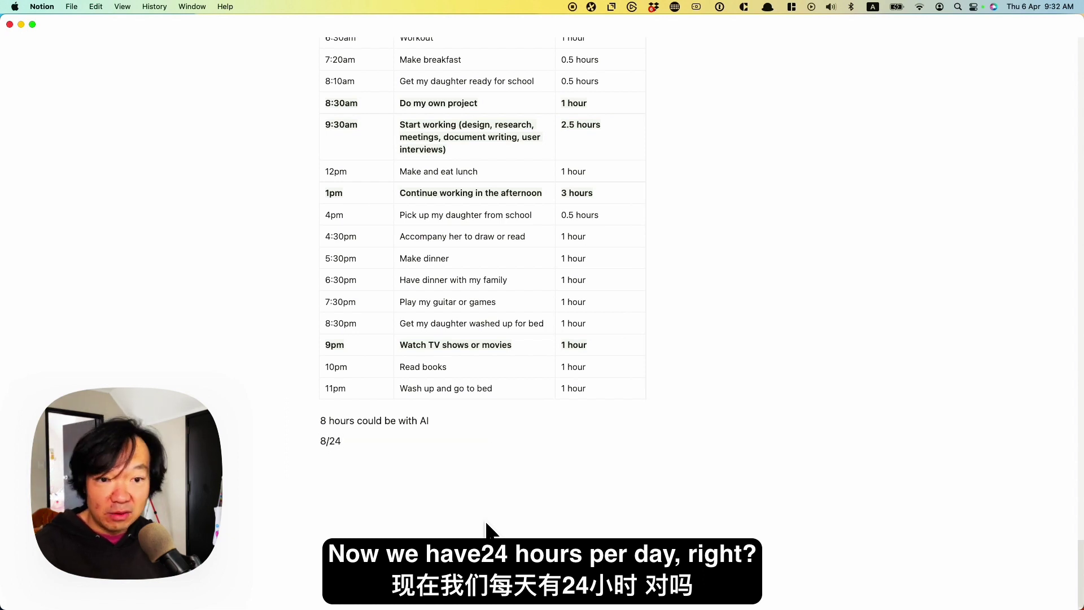
key("alt+space")
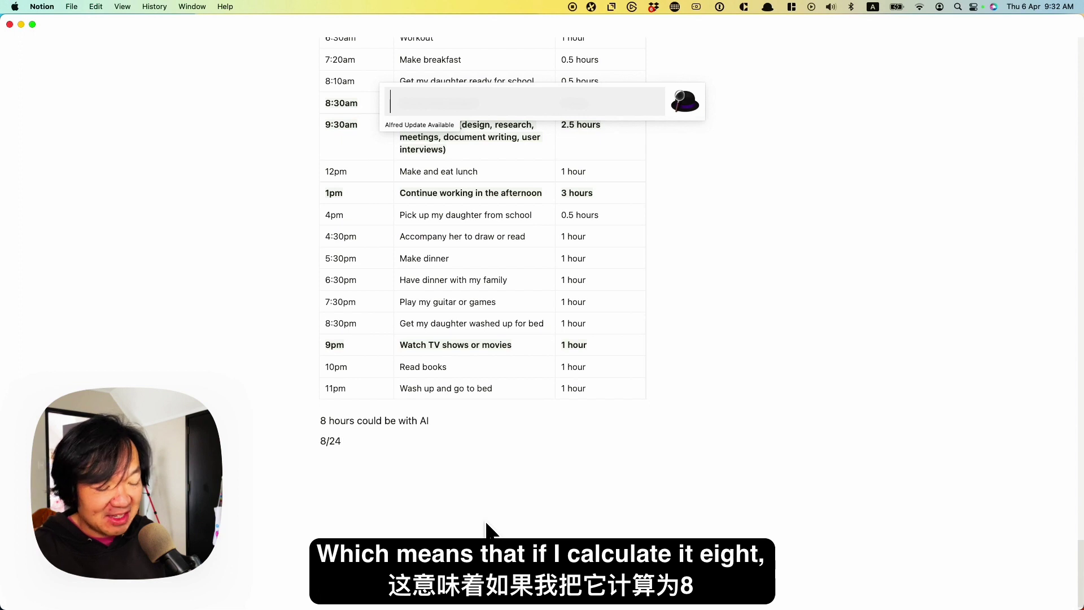
type("8/24")
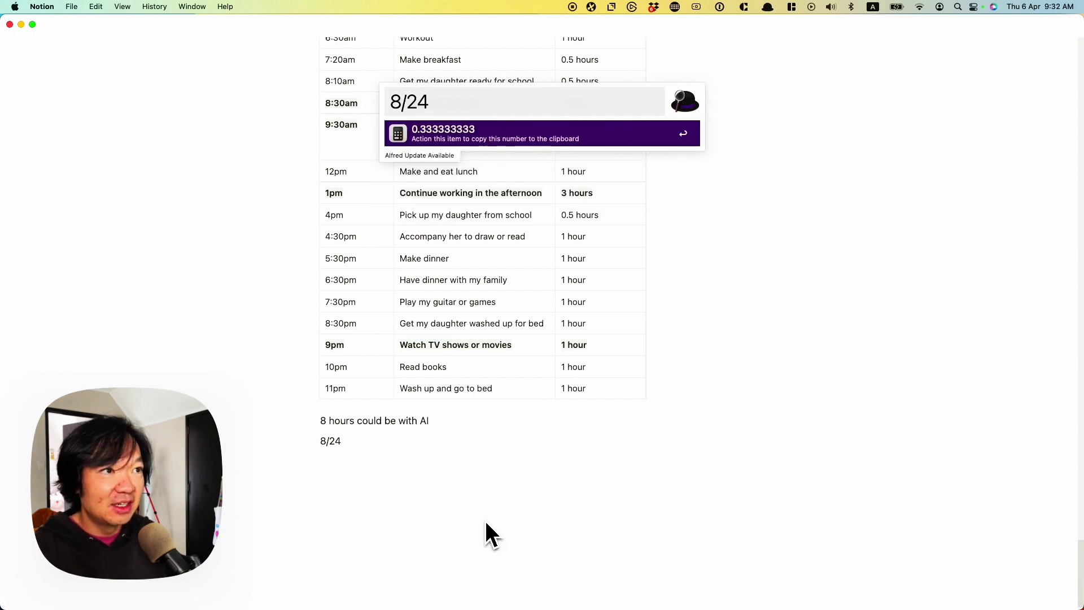
key("Escape")
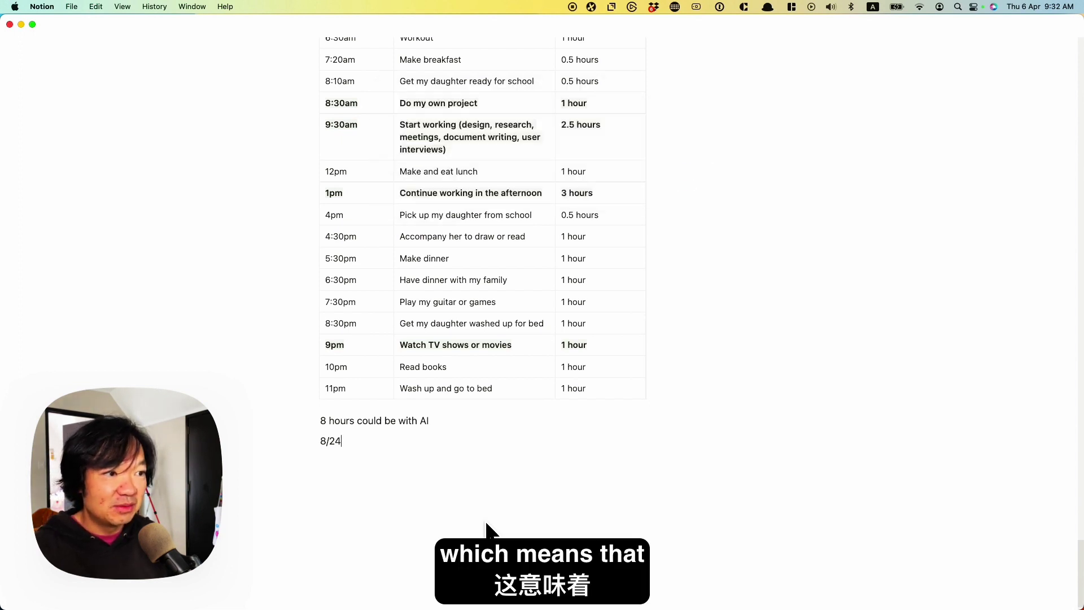
type(" = 0.333333333")
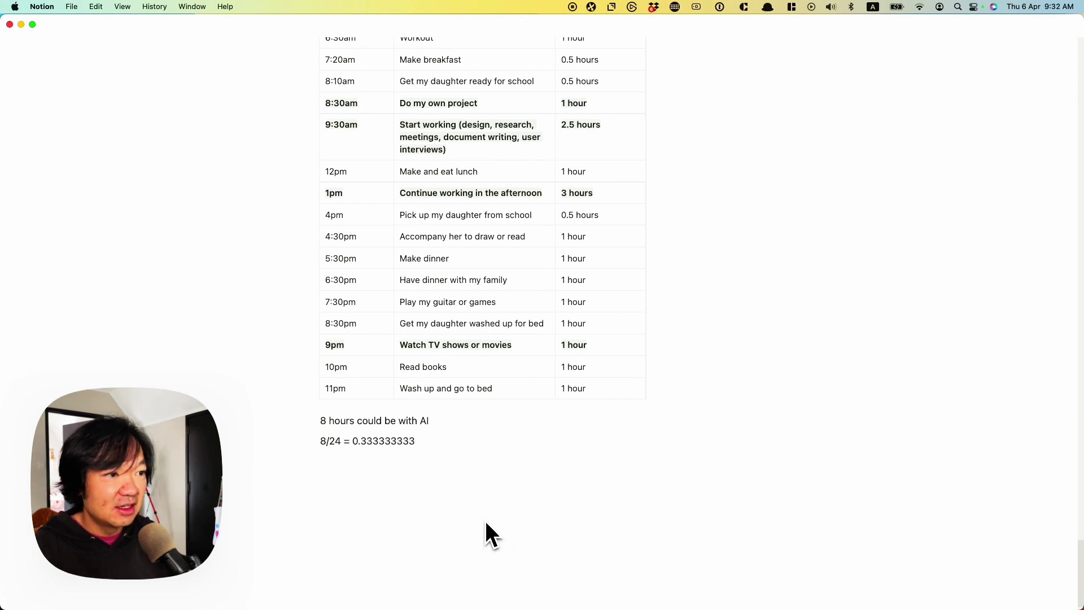
key("shift+Left")
key("shift+Left")
key("shift+Left")
key("shift+Left")
key("shift+Left")
key("shift+Left")
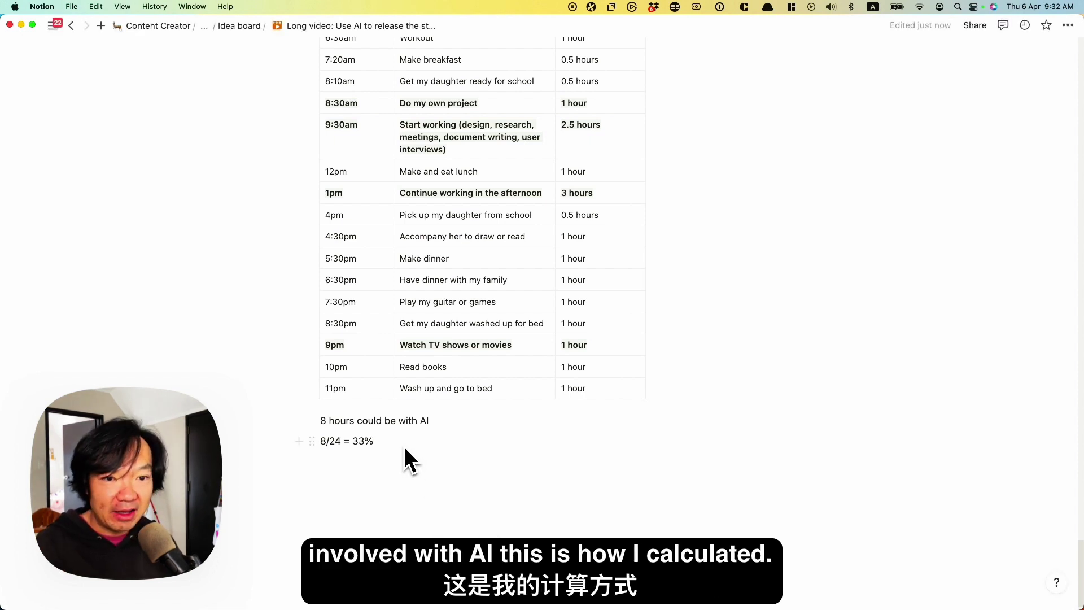
Step: Add a new line, then expand the Option 2 section and collapse its Prompt toggle
key("Return")
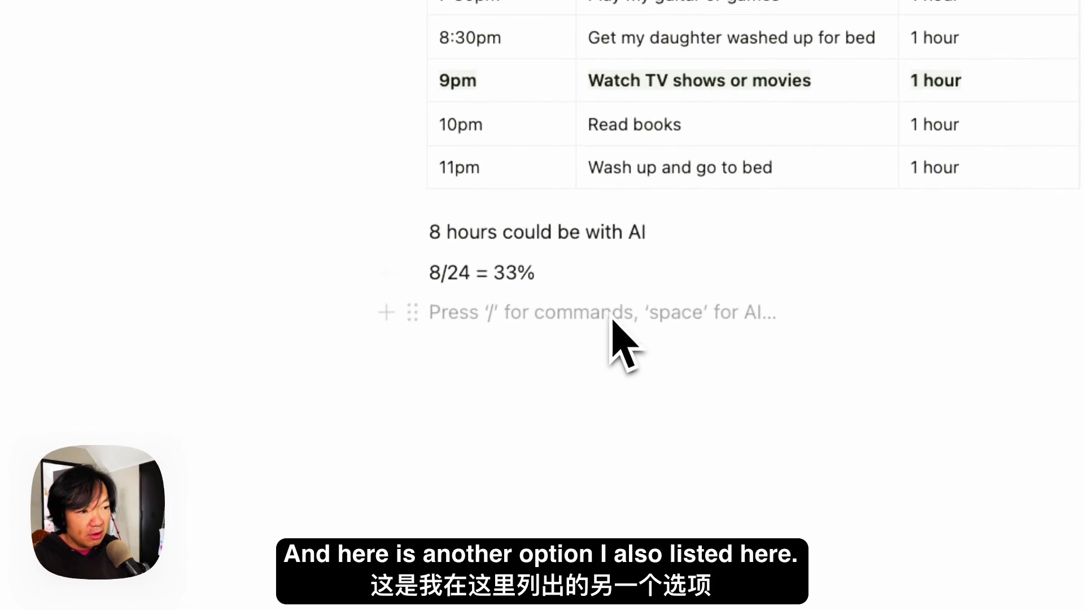
scroll(617, 339, "up", 10)
scroll(642, 350, "up", 2)
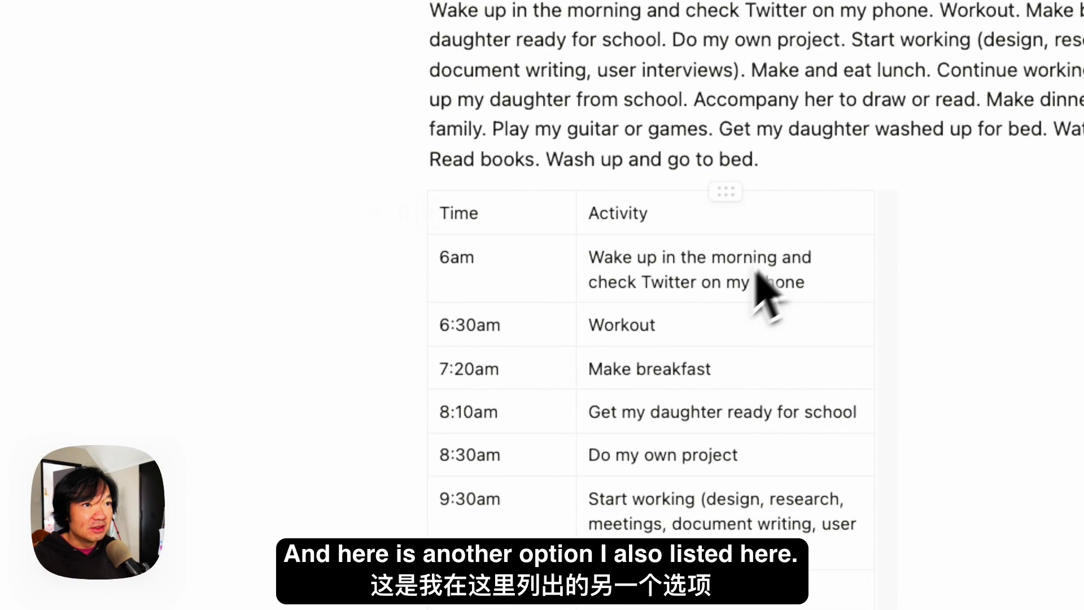
scroll(802, 242, "up", 7)
scroll(443, 235, "up", 5)
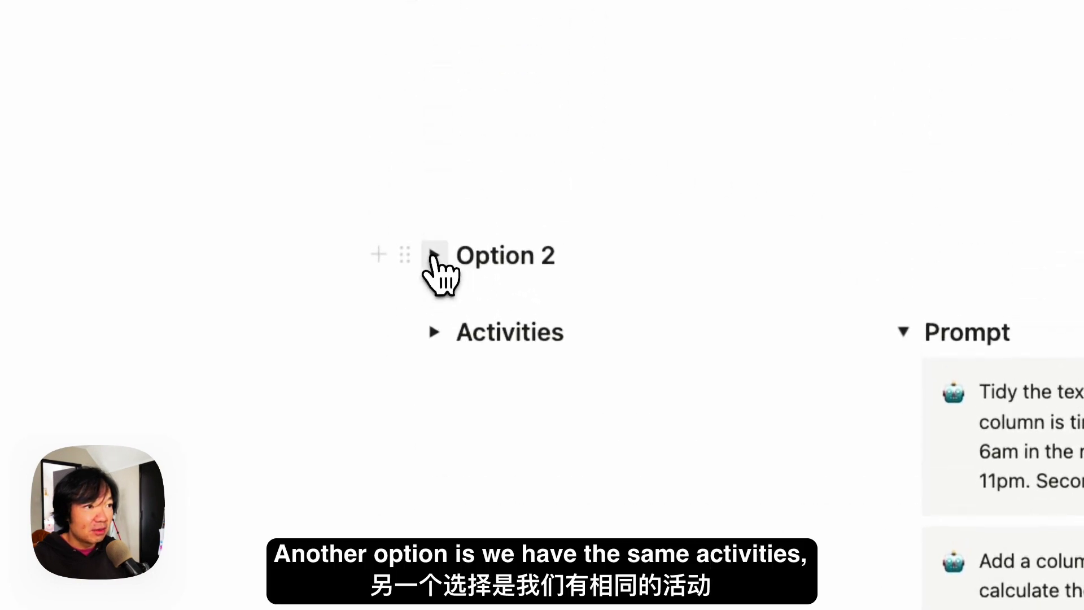
left_click(434, 257)
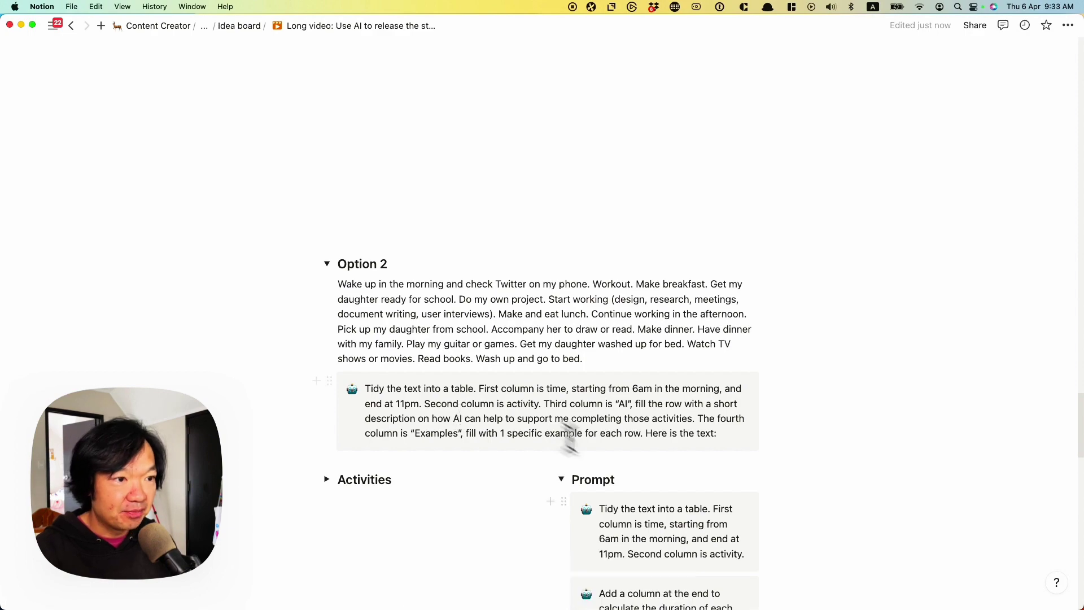
left_click(560, 479)
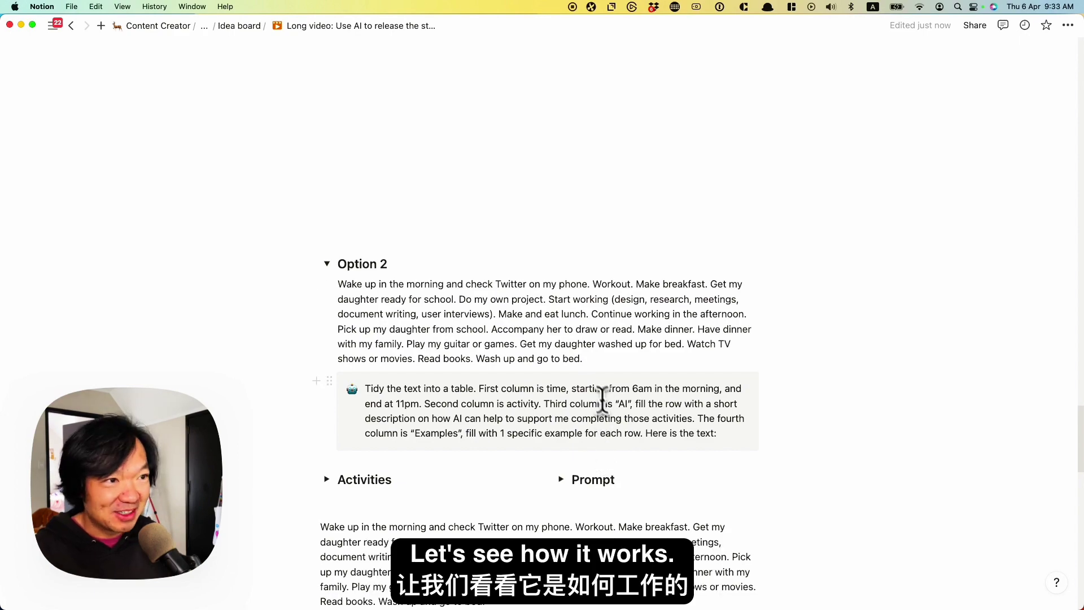
Step: Copy the Option 2 routine paragraph to the end of the page with a blank line above
triple_click(559, 327)
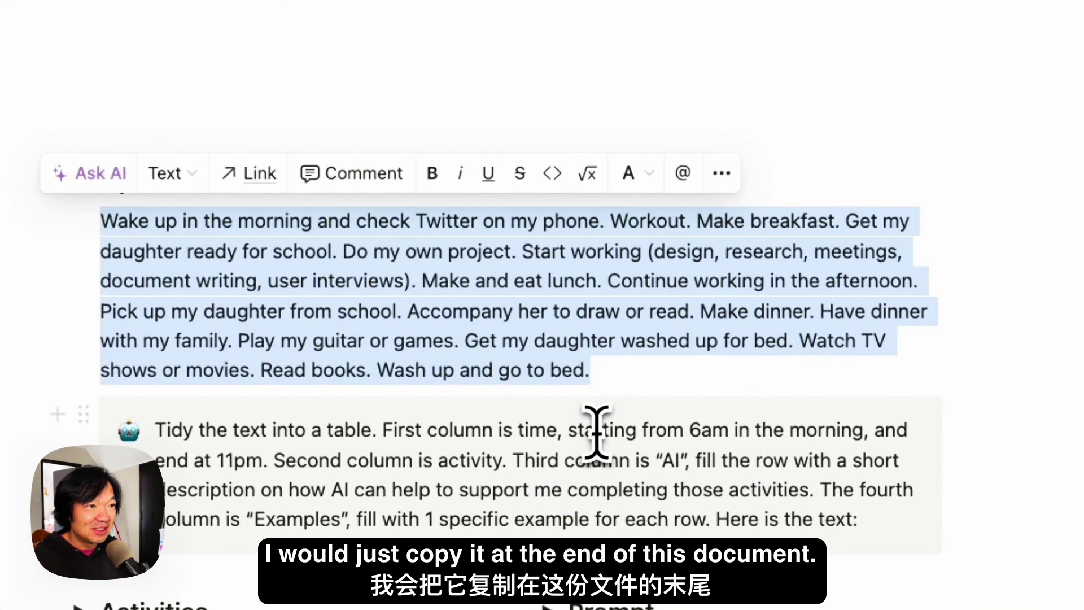
scroll(597, 429, "down", 15)
left_click(576, 386)
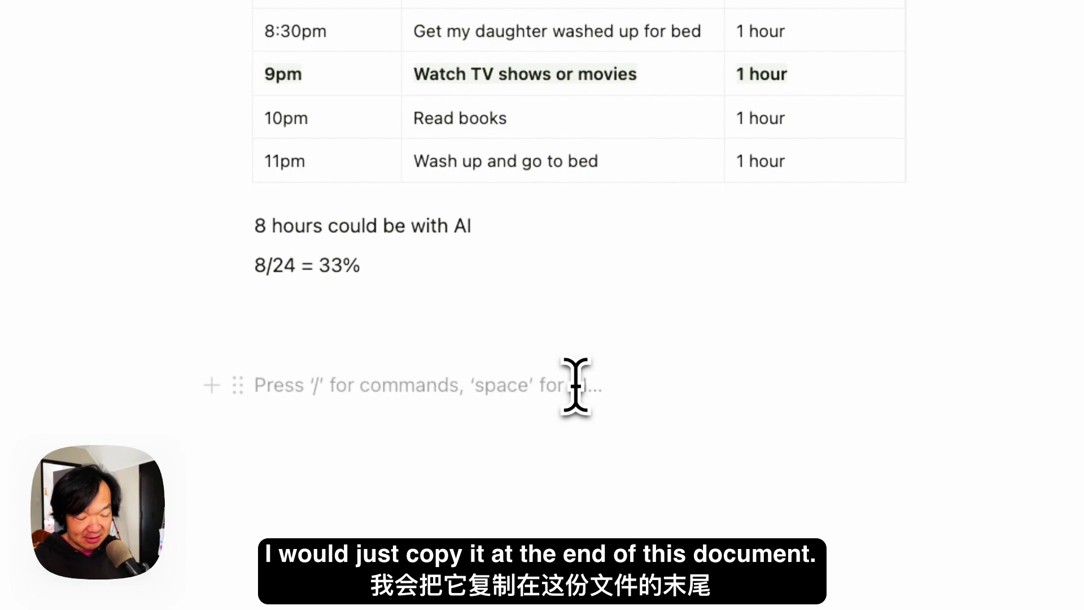
key("super+v")
left_click(486, 342)
key("Return")
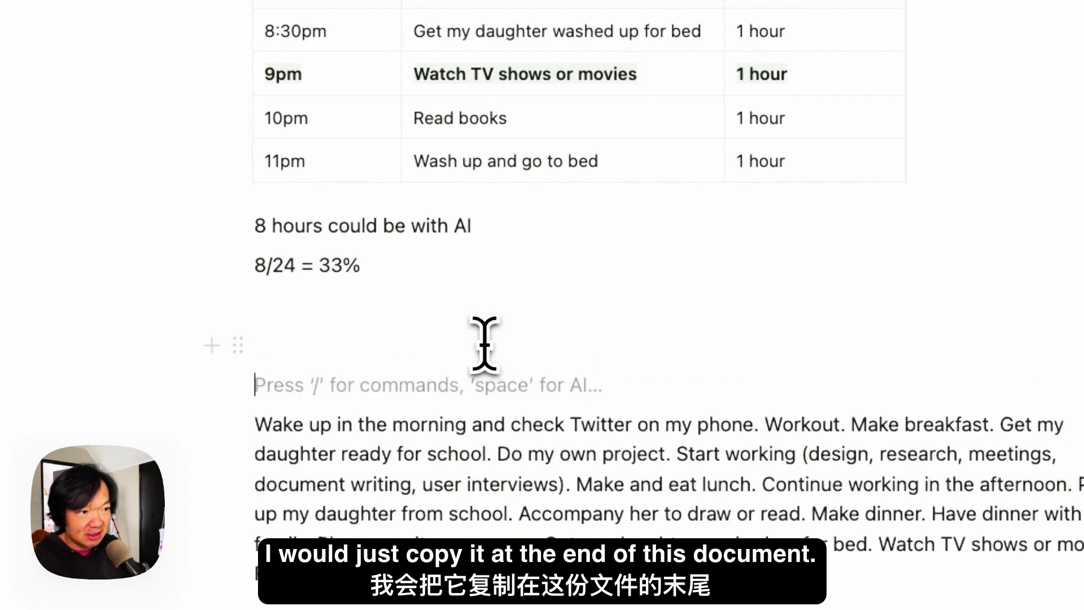
Step: Ask AI with the 'Tidy the text into a table' prompt to build a Time/Activity/AI/Examples table
scroll(497, 342, "up", 15)
scroll(522, 342, "up", 10)
scroll(531, 345, "up", 10)
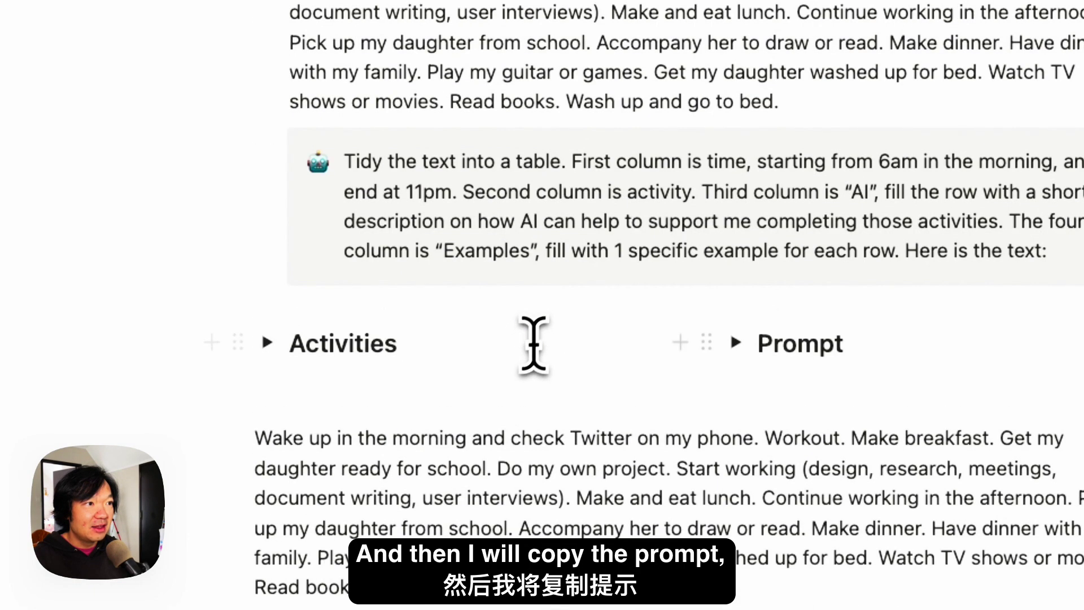
triple_click(598, 226)
key("ctrl+c")
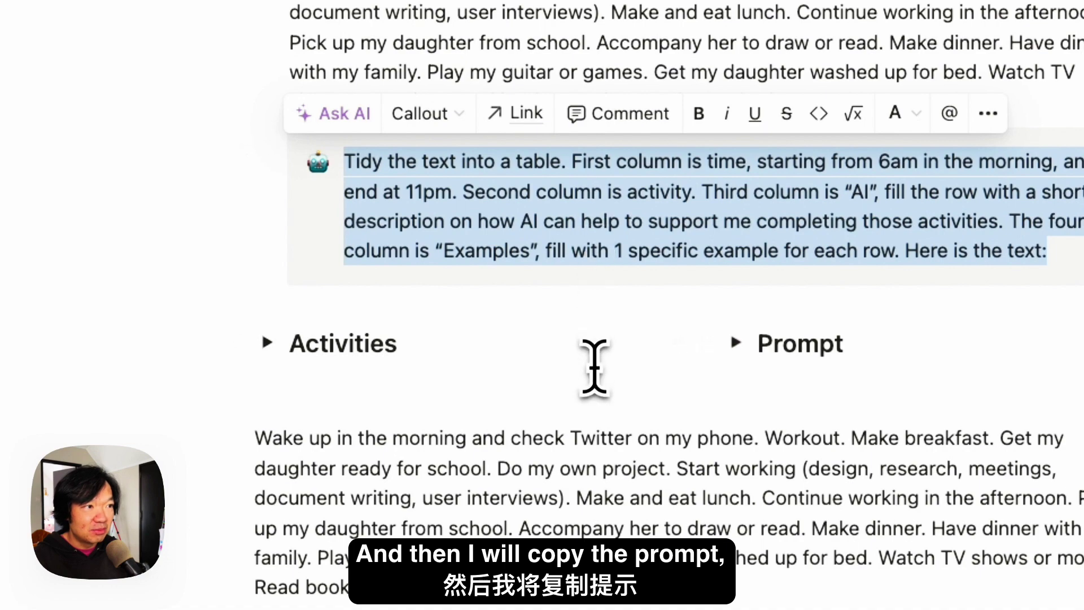
scroll(595, 367, "down", 15)
scroll(593, 369, "down", 10)
triple_click(701, 359)
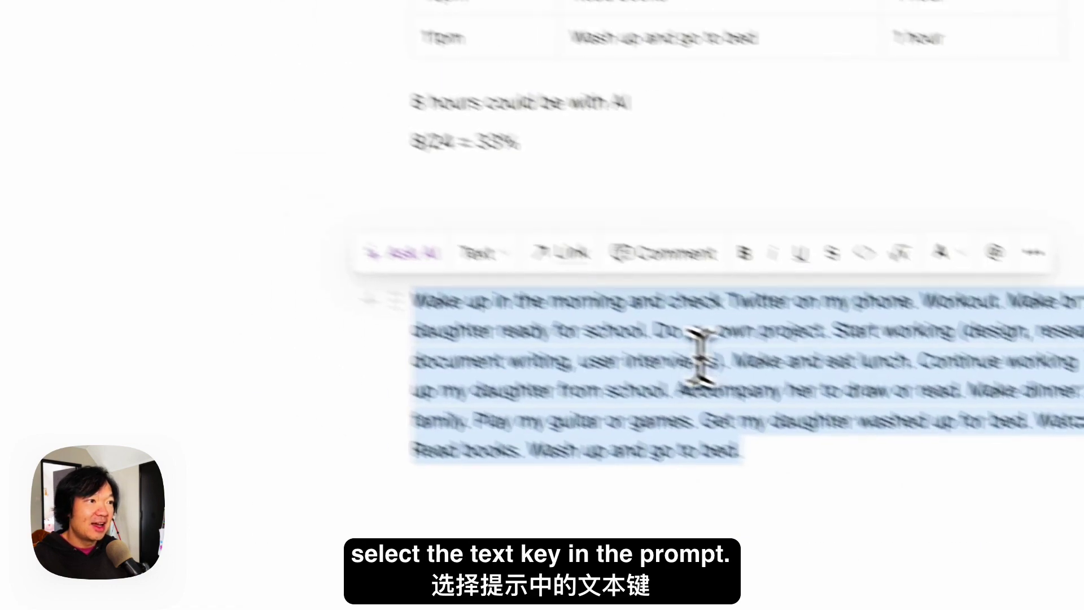
left_click(404, 253)
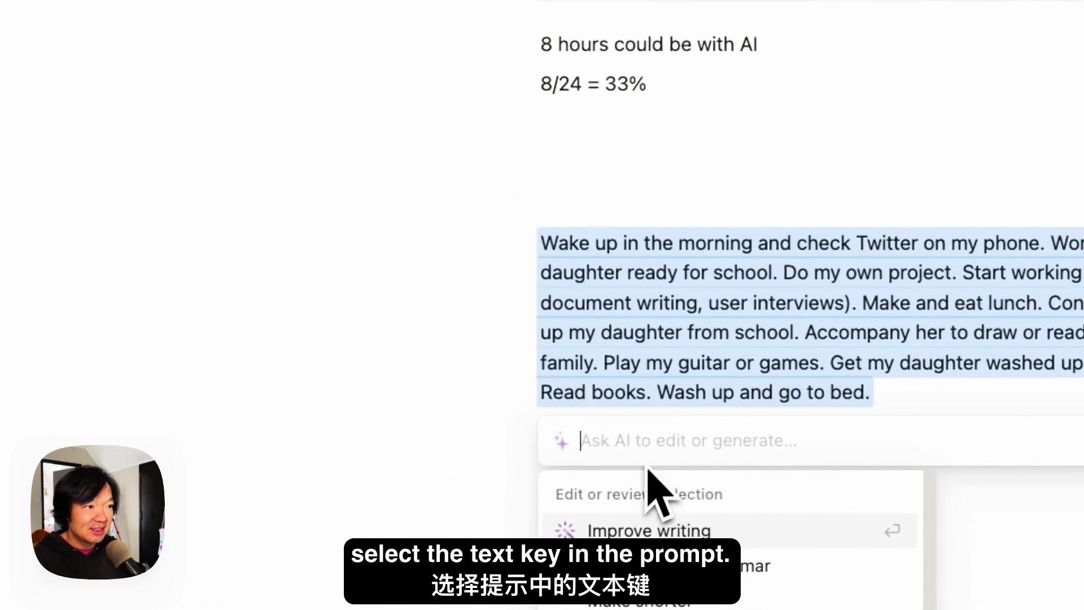
key("ctrl+v")
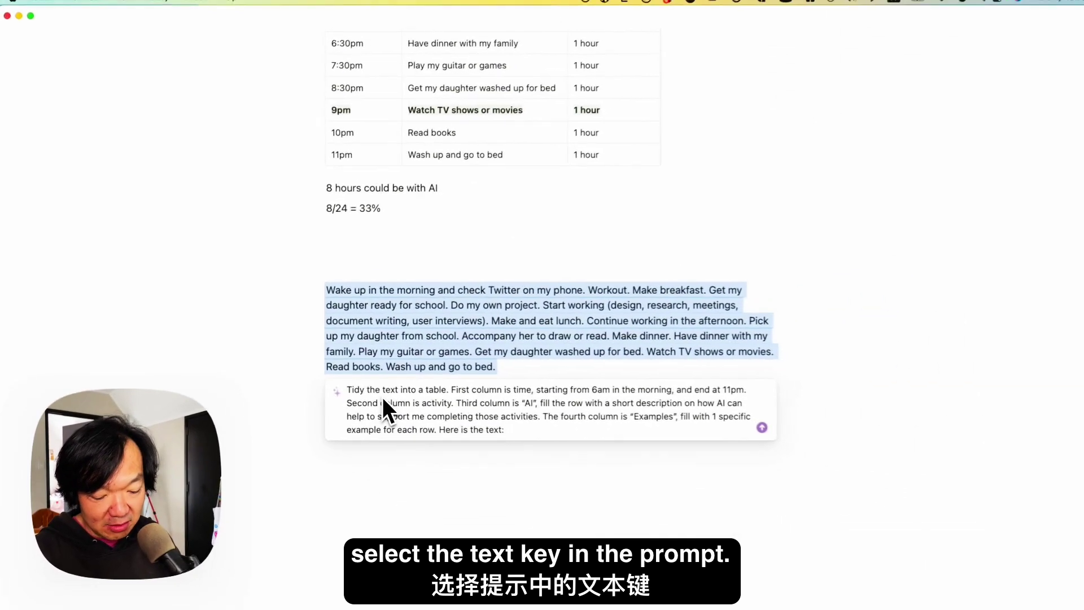
key("Return")
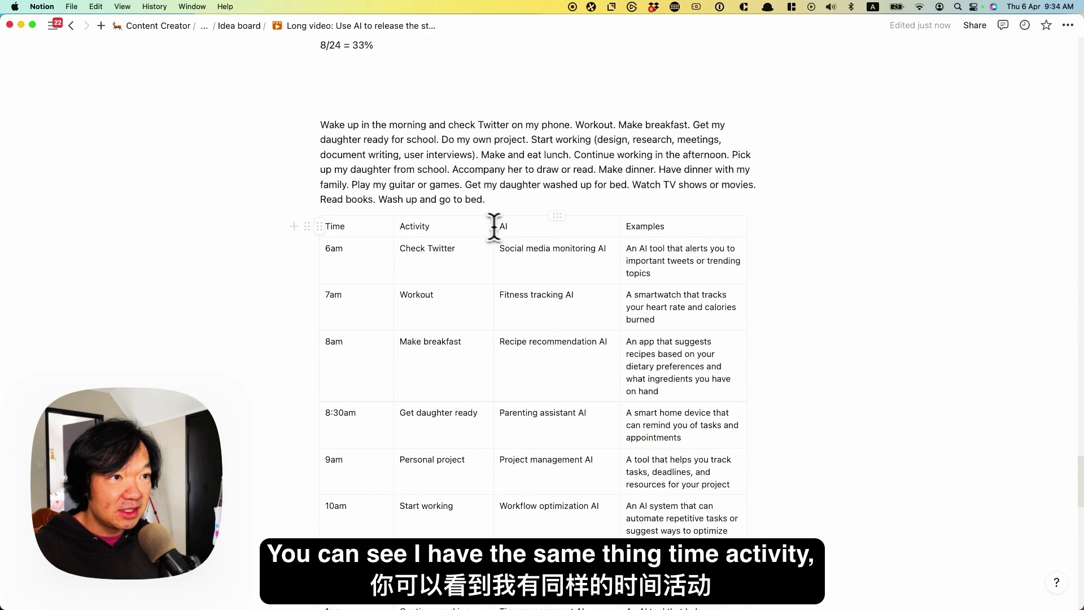
left_click(570, 249)
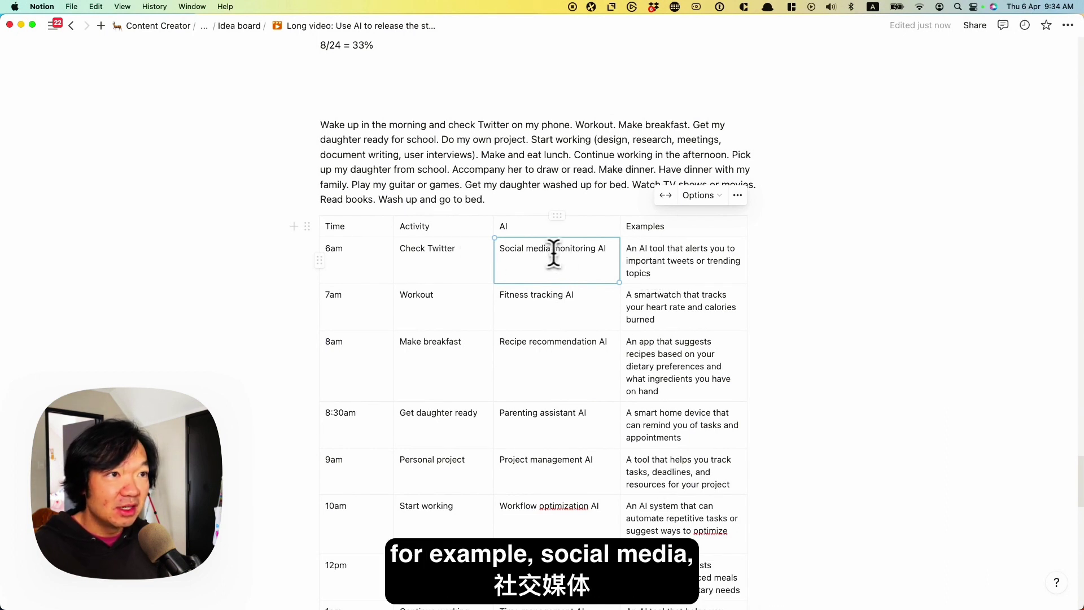
left_click(653, 272)
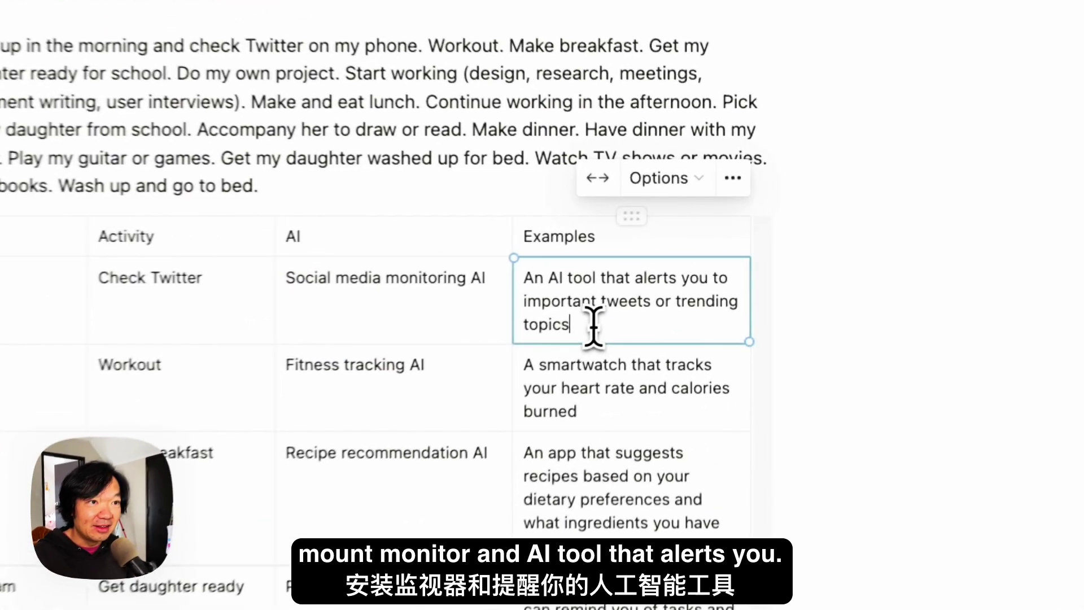
left_click_drag(594, 327, 520, 275)
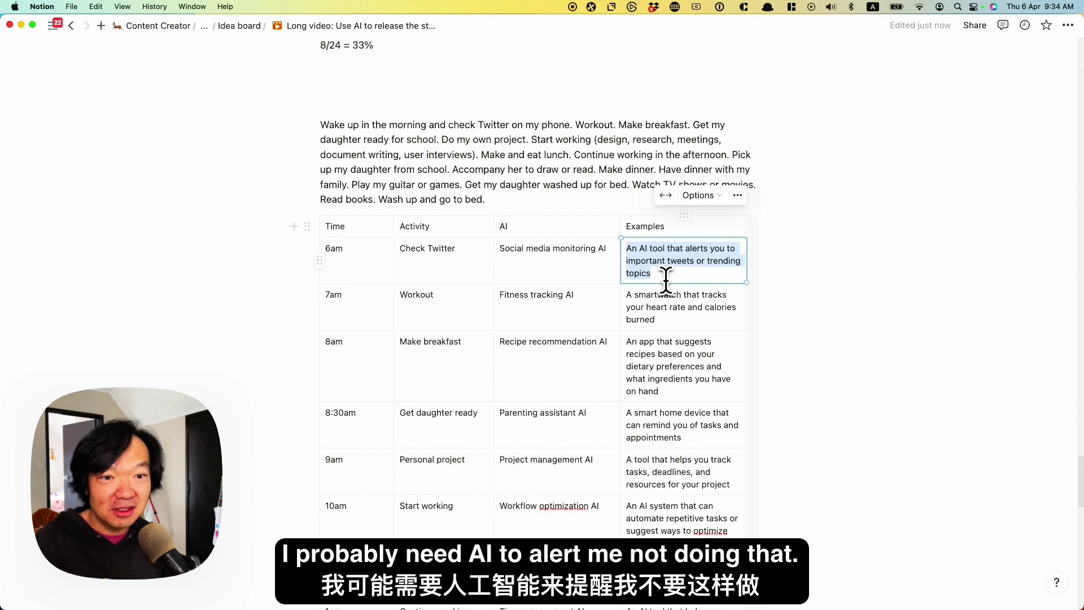
scroll(516, 313, "down", 2)
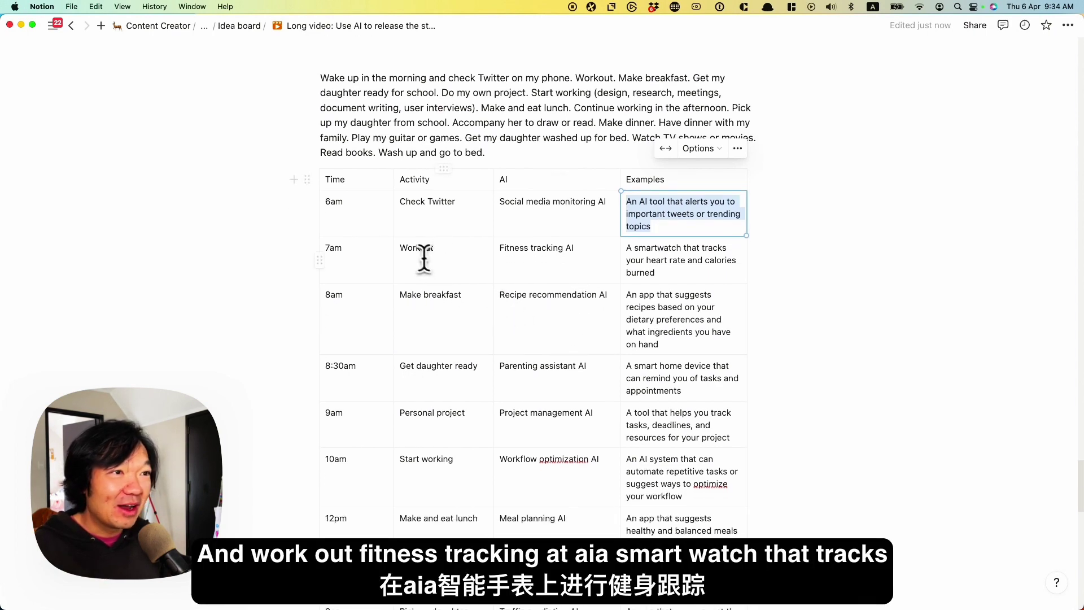
left_click(561, 249)
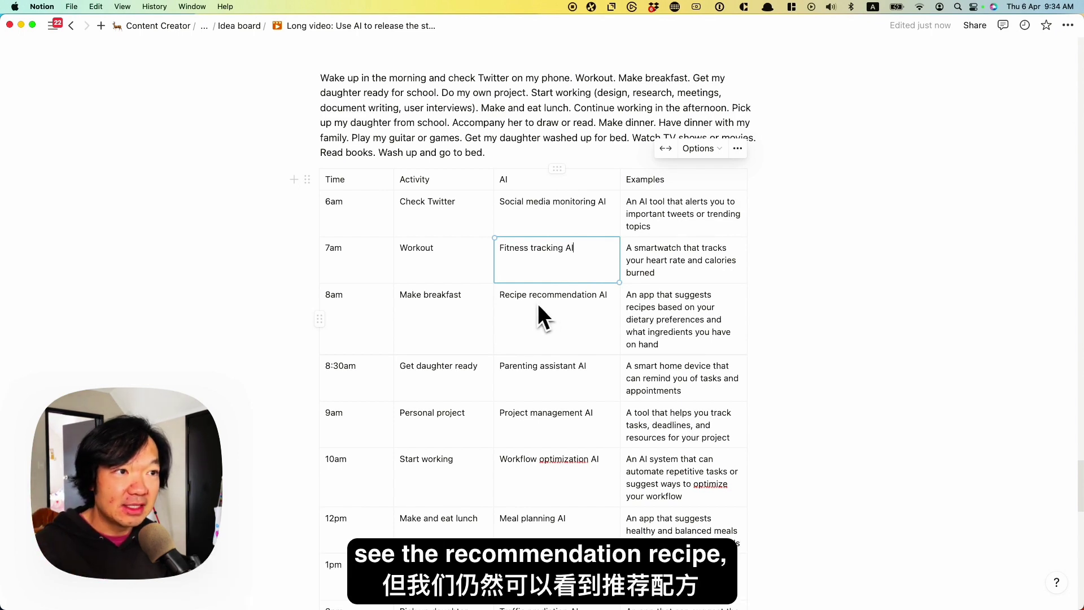
mouse_move(500, 295)
left_mouse_down()
mouse_move(607, 294)
mouse_move(612, 279)
left_mouse_up()
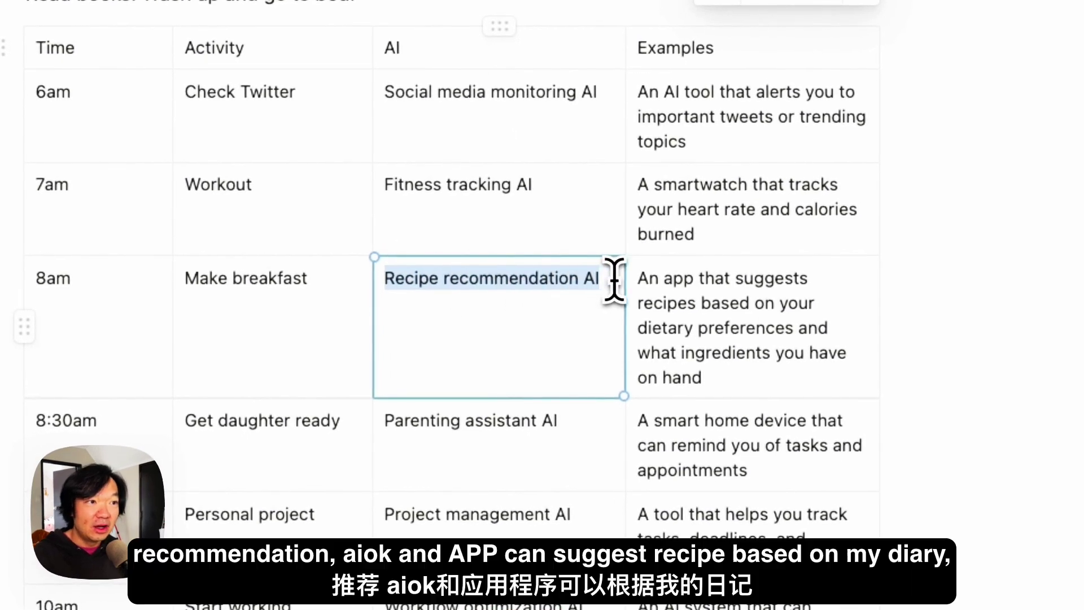
left_click(698, 331)
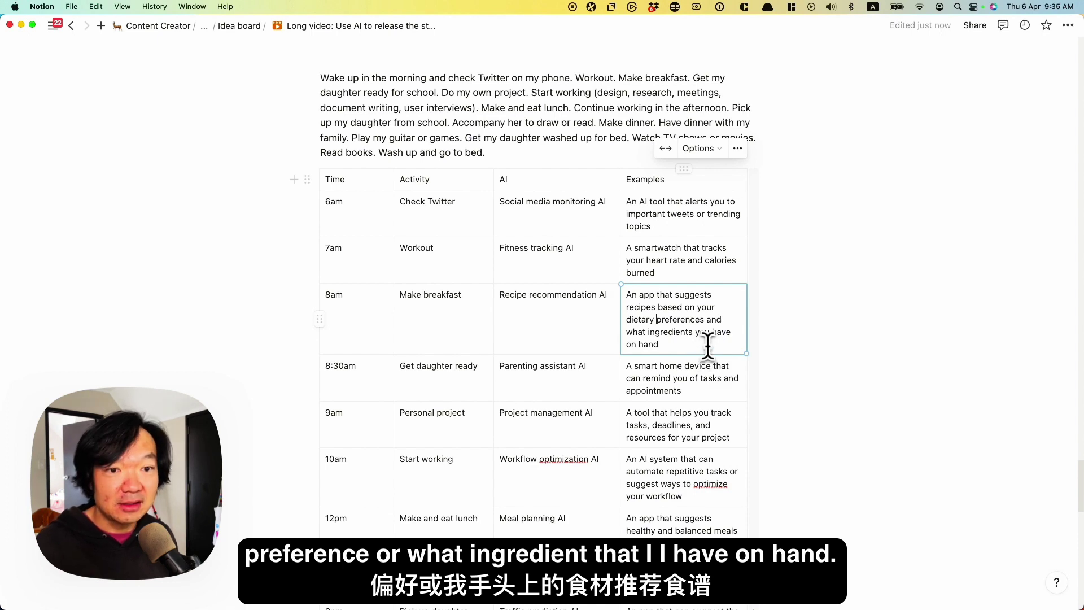
scroll(705, 355, "down", 2)
scroll(700, 356, "down", 2)
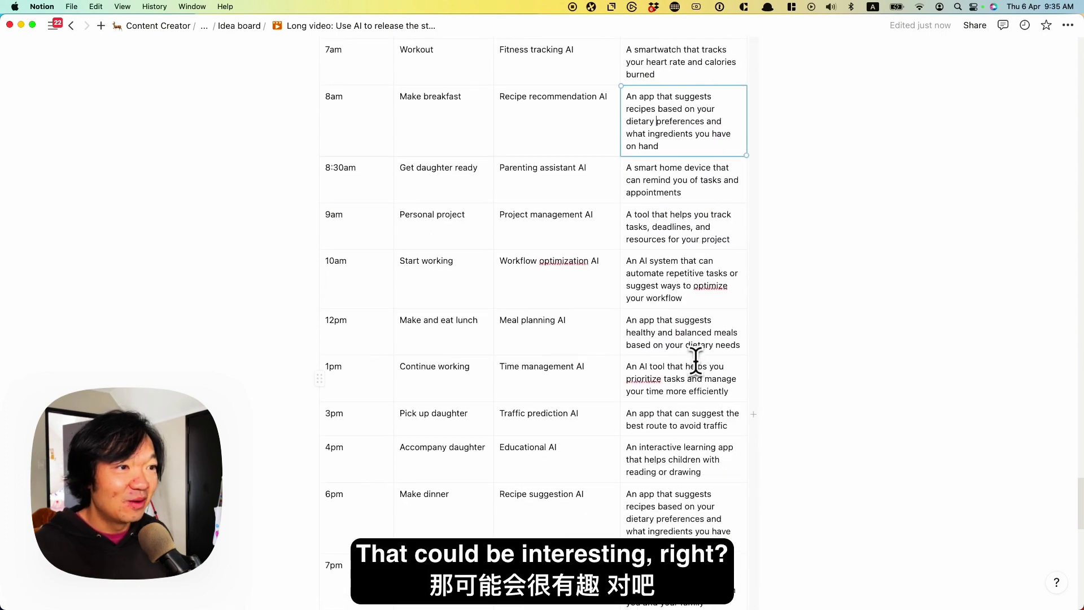
scroll(695, 358, "down", 3)
scroll(689, 360, "down", 3)
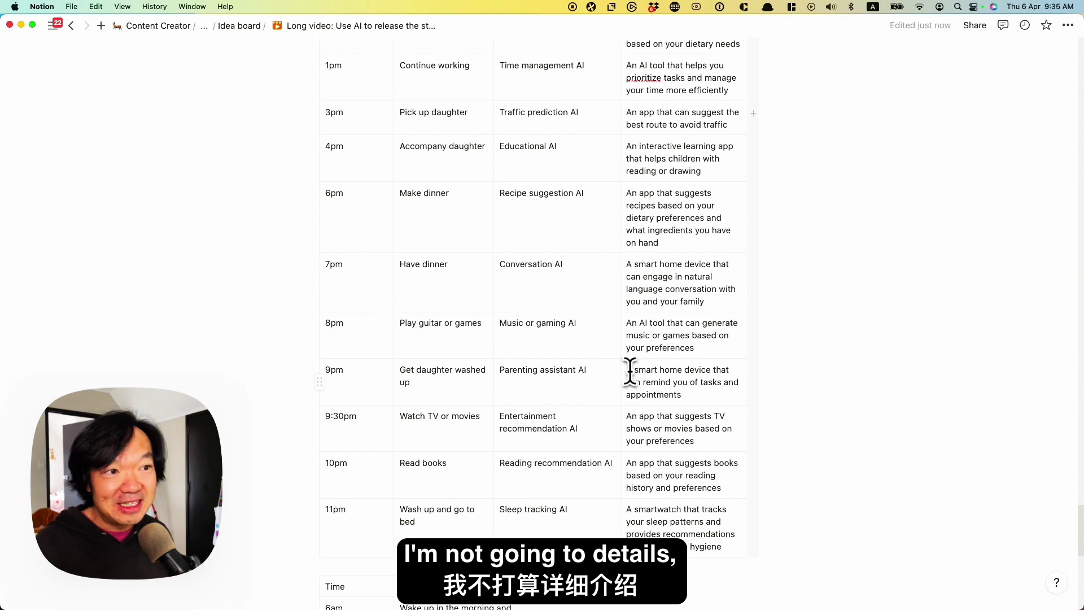
left_click_drag(400, 323, 497, 324)
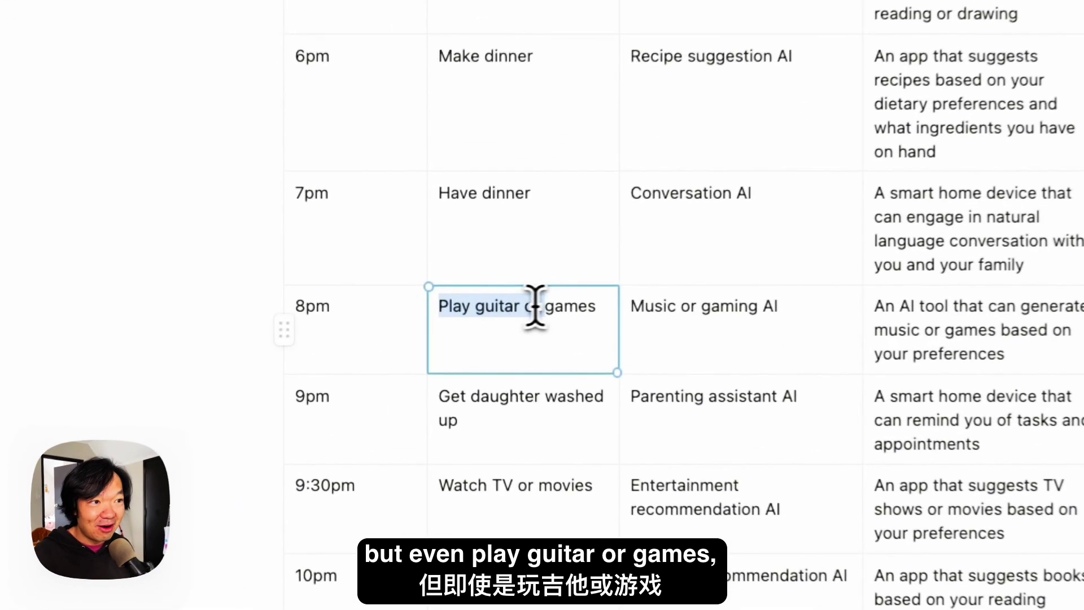
left_click(637, 308)
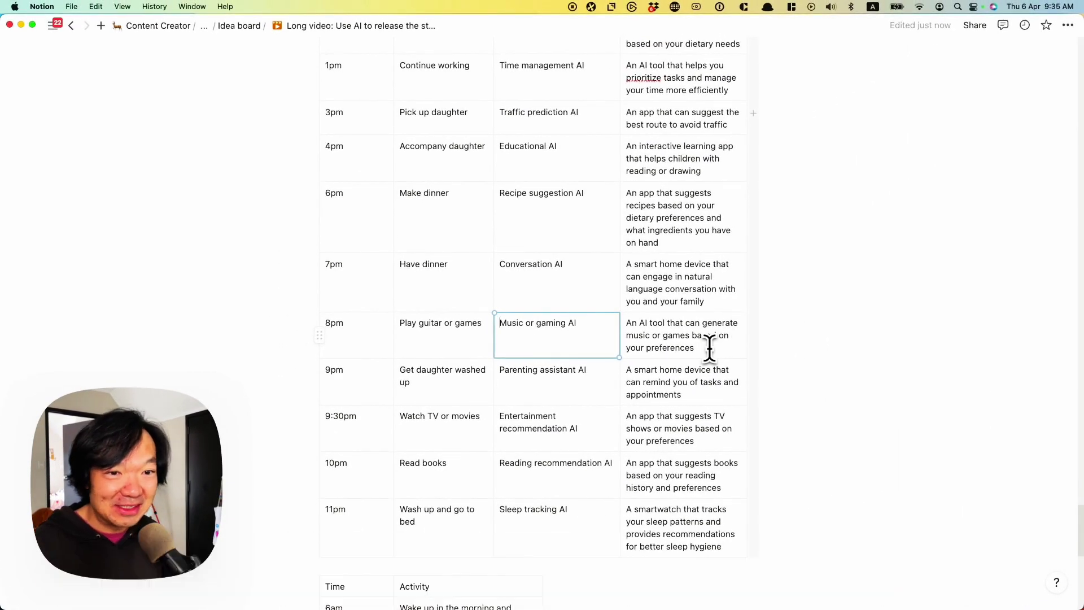
scroll(709, 349, "down", 5)
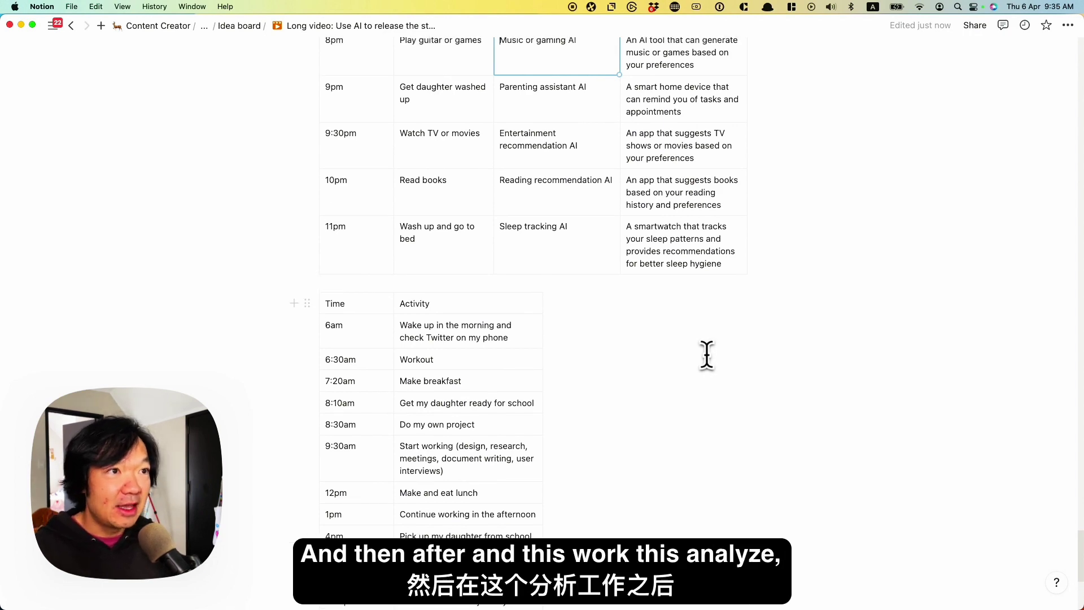
Step: Bold the '8/24 = 33%' note below the duration table
scroll(707, 354, "up", 15)
scroll(707, 355, "up", 5)
scroll(707, 354, "up", 2)
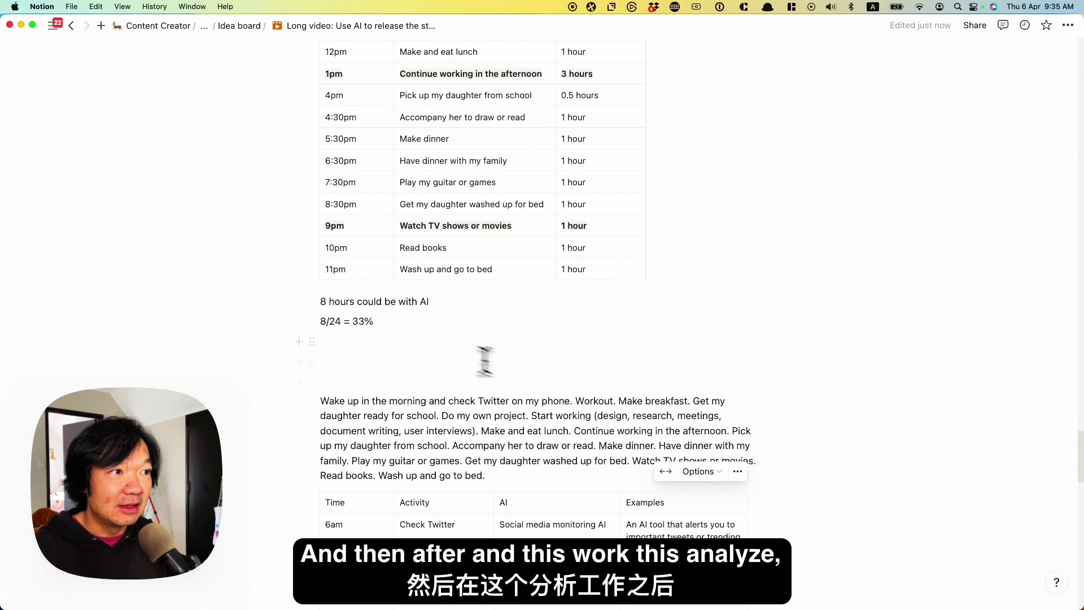
left_click_drag(410, 323, 320, 321)
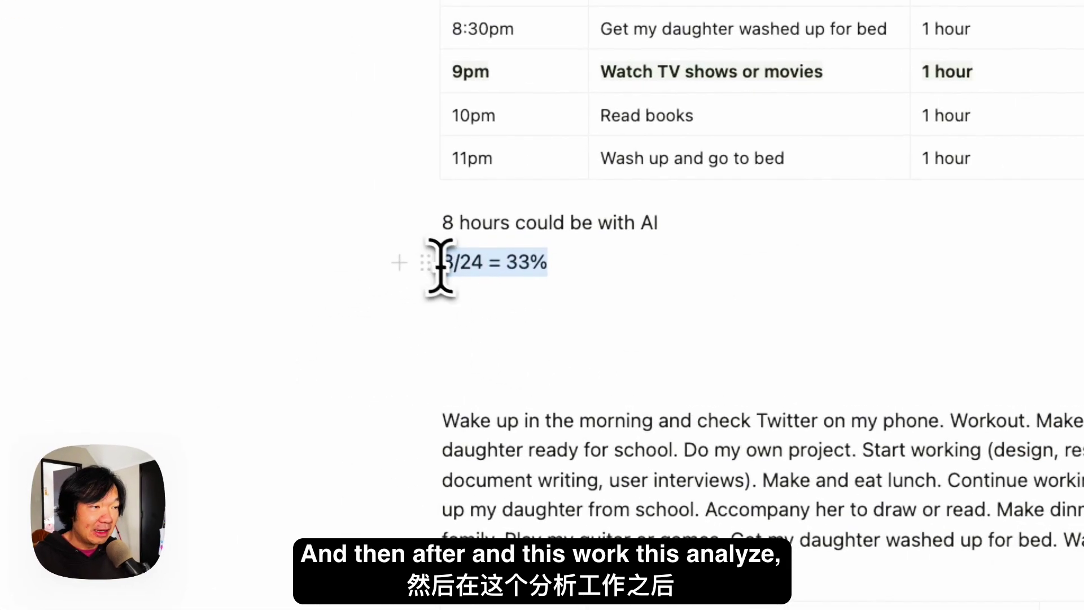
left_click(645, 349)
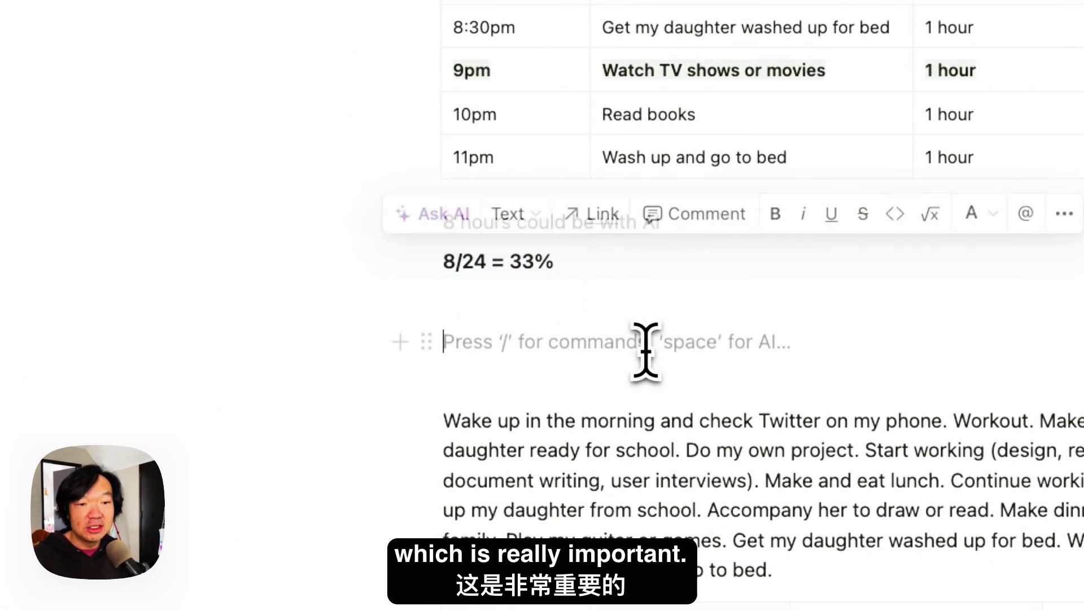